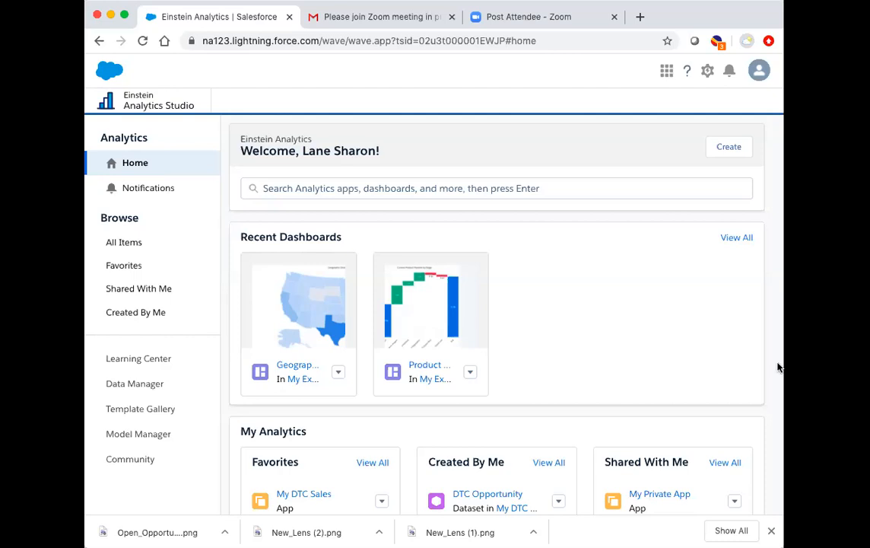
- Create a blank analytics app named Demo
left_click(731, 149)
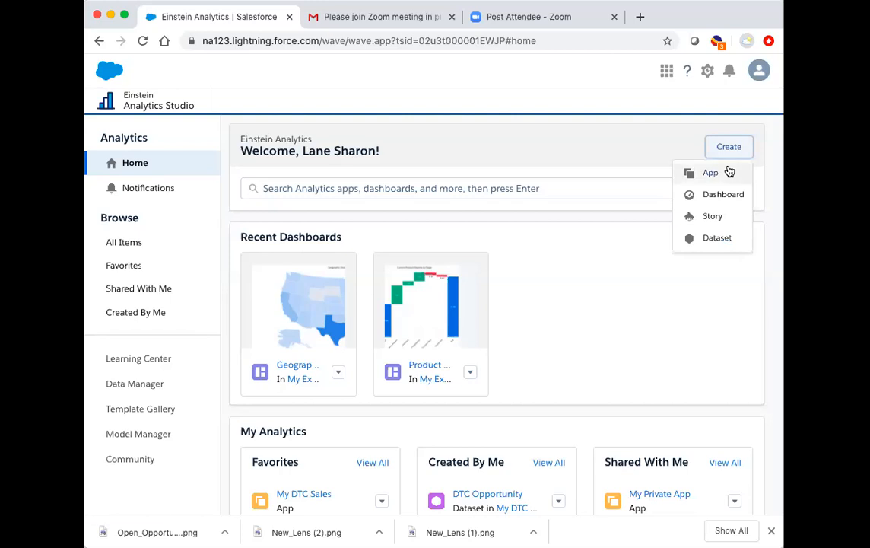
left_click(729, 174)
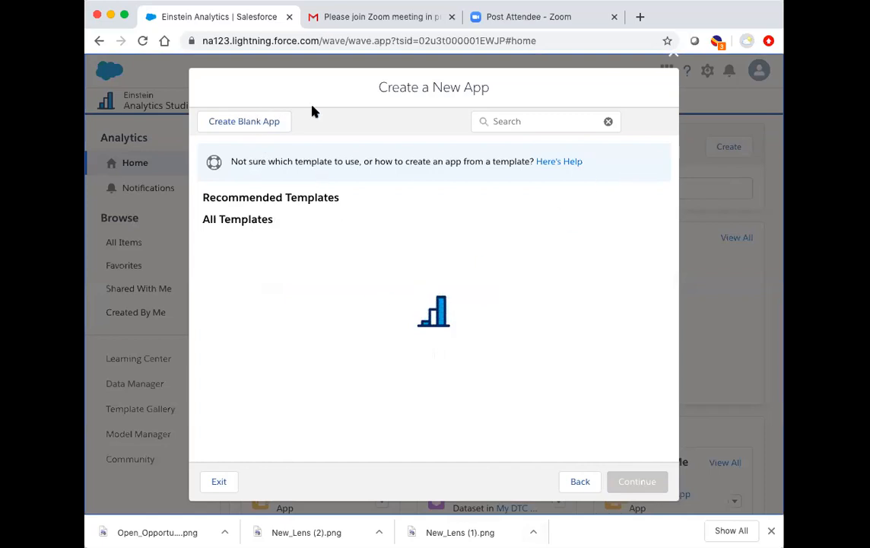
left_click(235, 123)
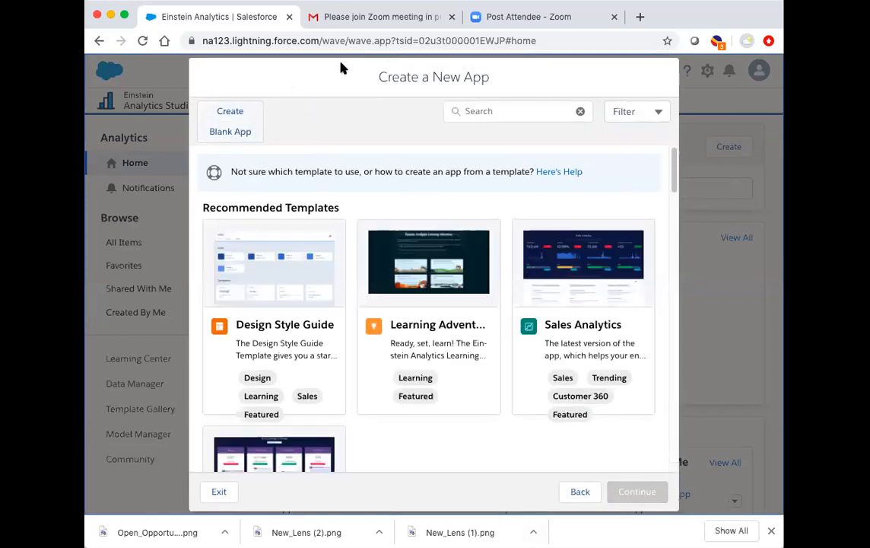
left_click(654, 470)
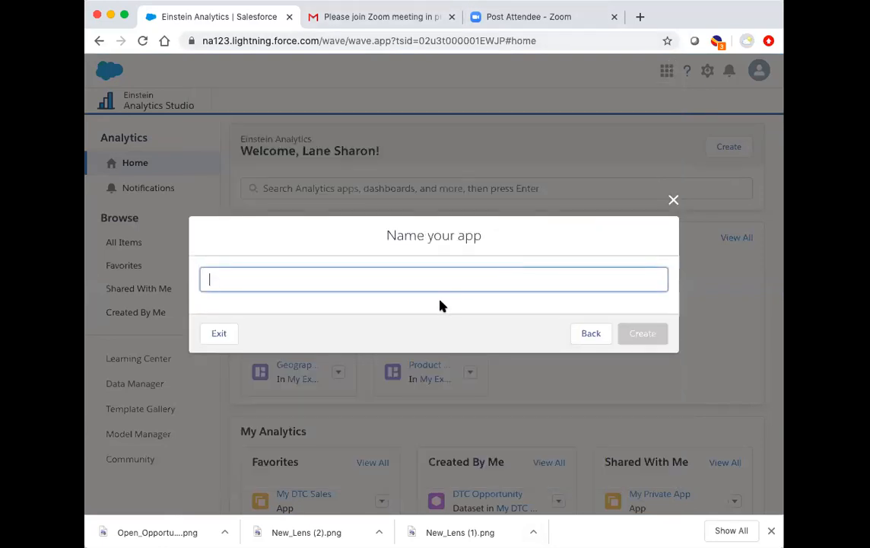
type("Demo")
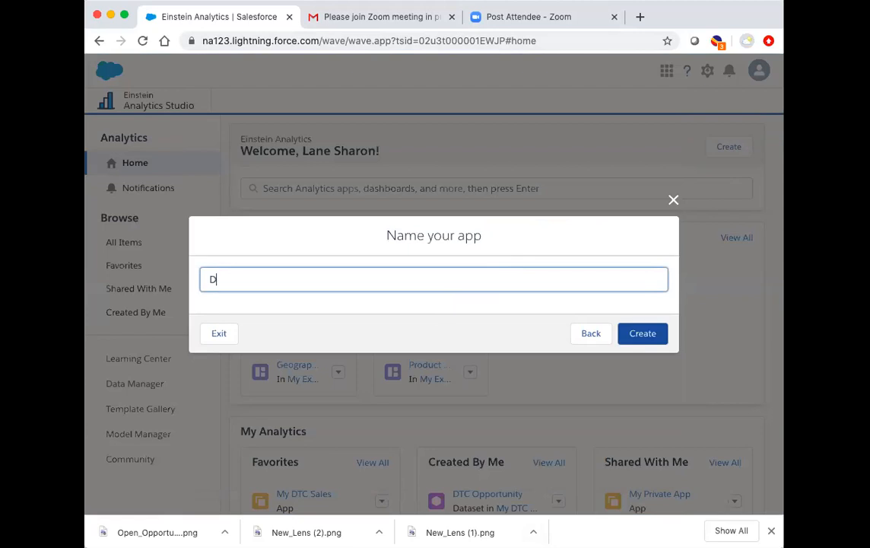
left_click(651, 343)
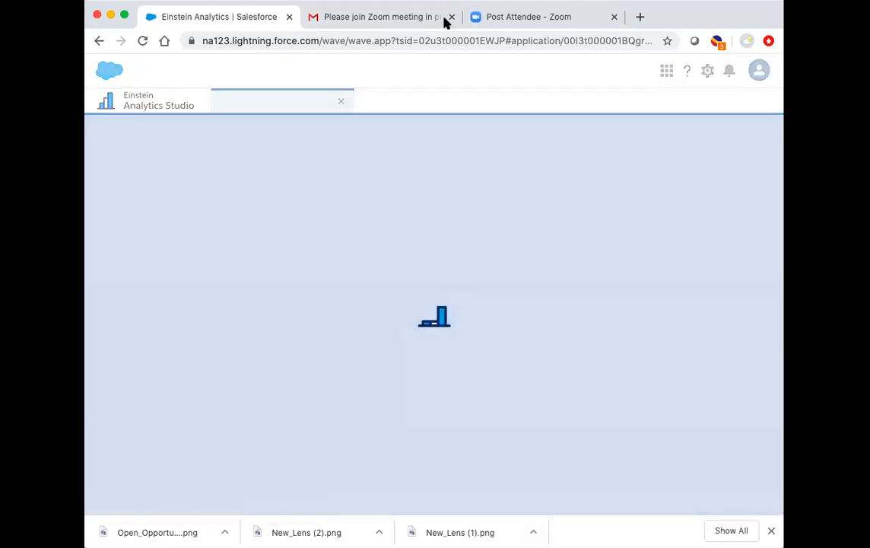
- Close the Gmail and Zoom browser tabs
left_click(452, 16)
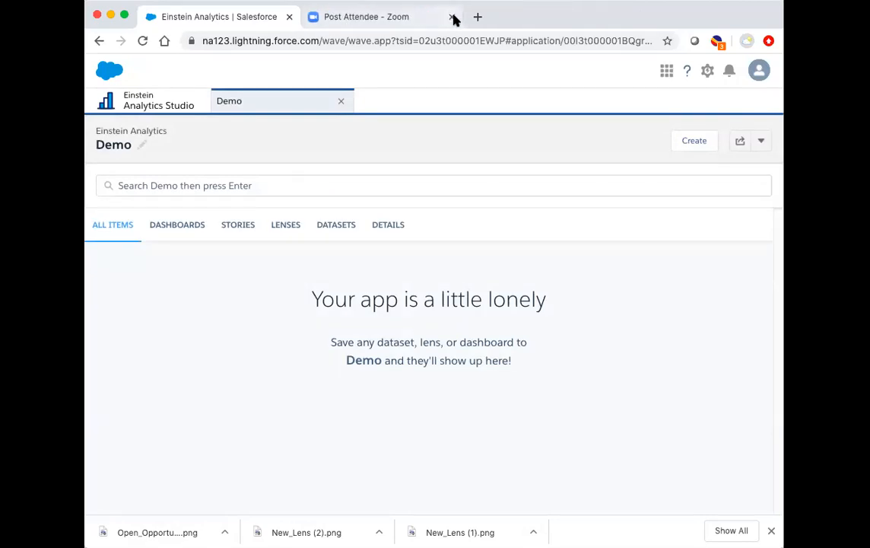
left_click(452, 16)
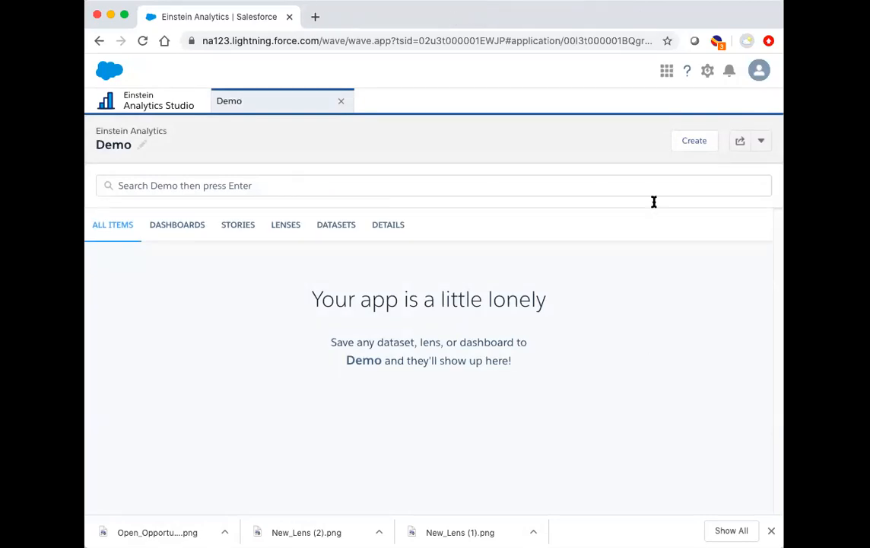
- Create a dataset in the Demo app by uploading Test Data ProductPipelineUSA.csv with the detected name, file properties and field attributes
left_click(706, 148)
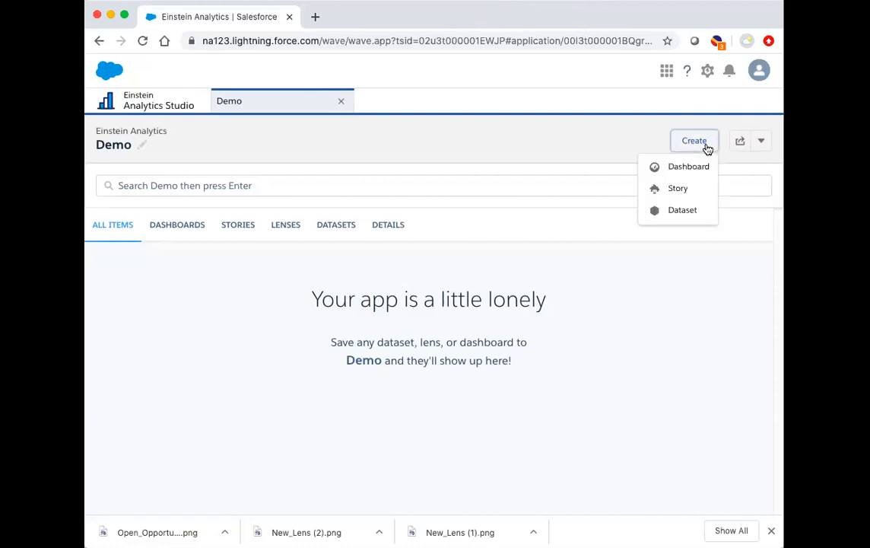
left_click(700, 213)
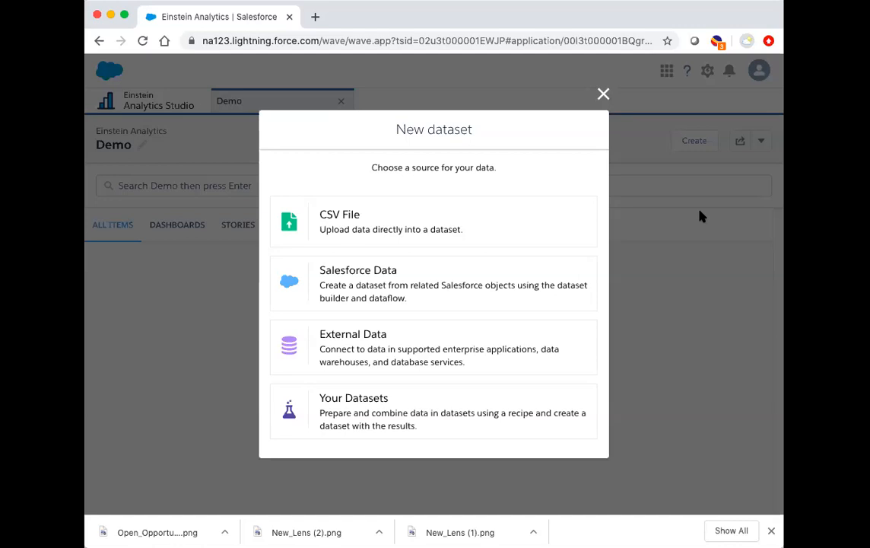
left_click(448, 222)
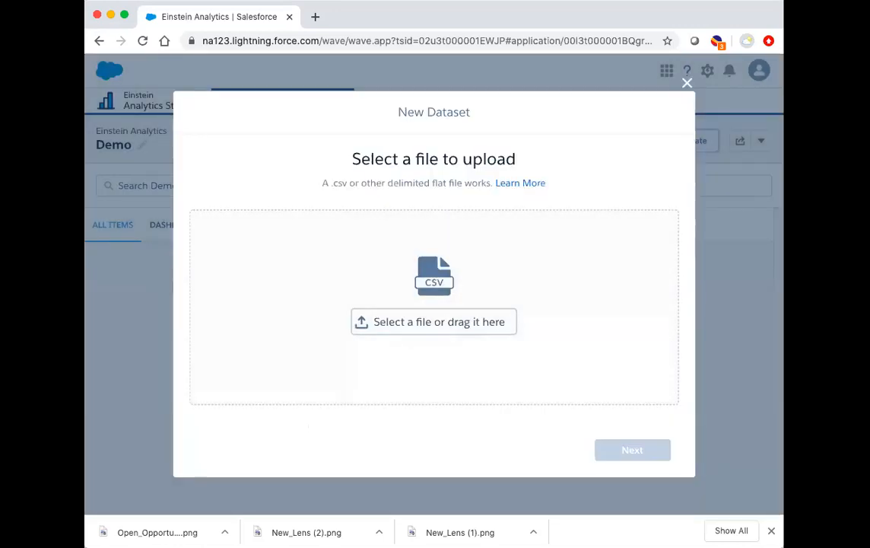
left_click_drag(567, 215, 445, 284)
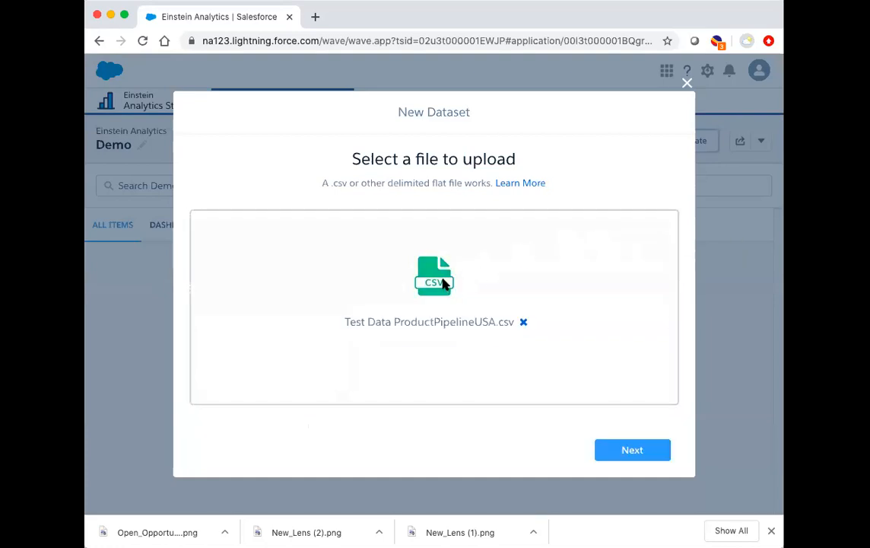
left_click(655, 457)
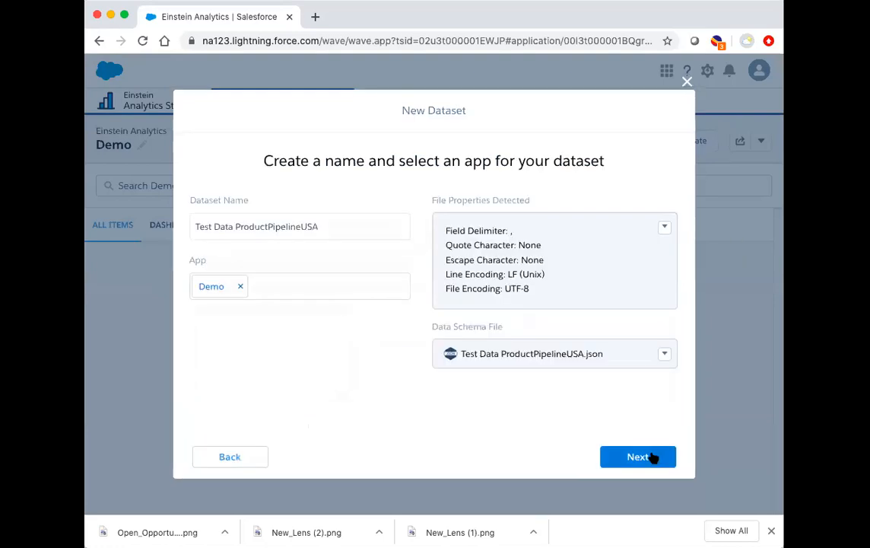
left_click(653, 457)
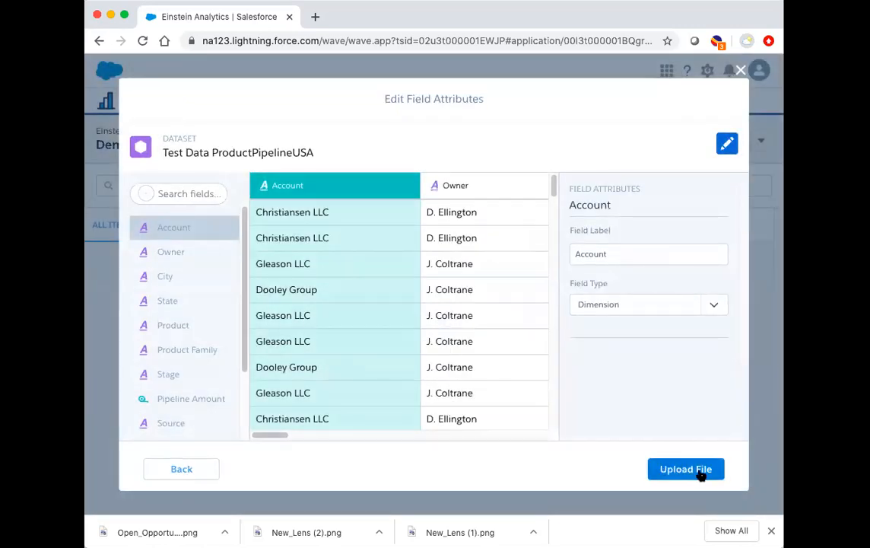
left_click(699, 471)
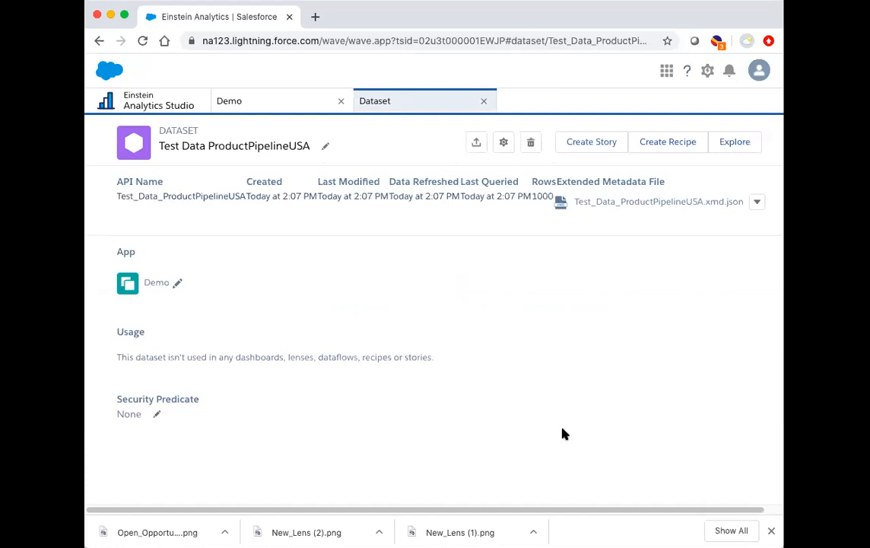
- Explore the Test Data ProductPipelineUSA dataset in a new lens and set the bar length to Sum of Pipeline Amount
left_click(744, 149)
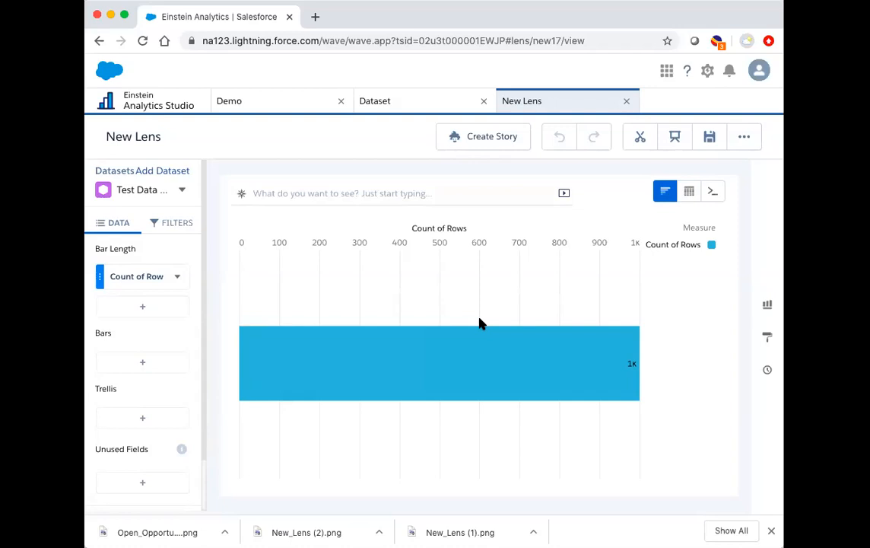
left_click(163, 277)
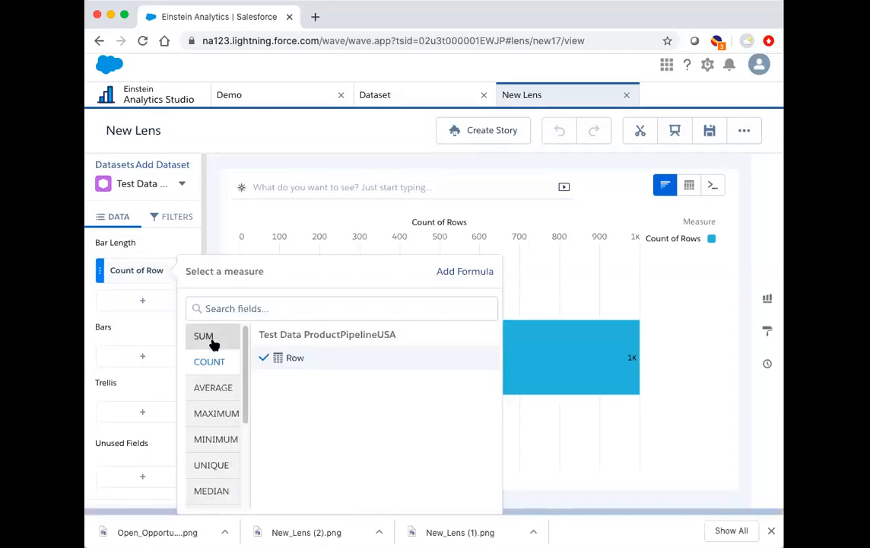
left_click(212, 341)
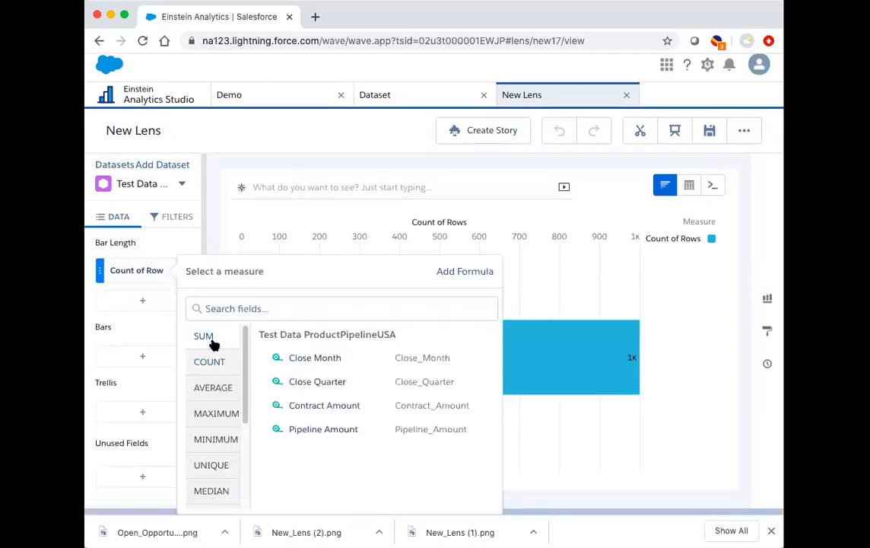
left_click(330, 430)
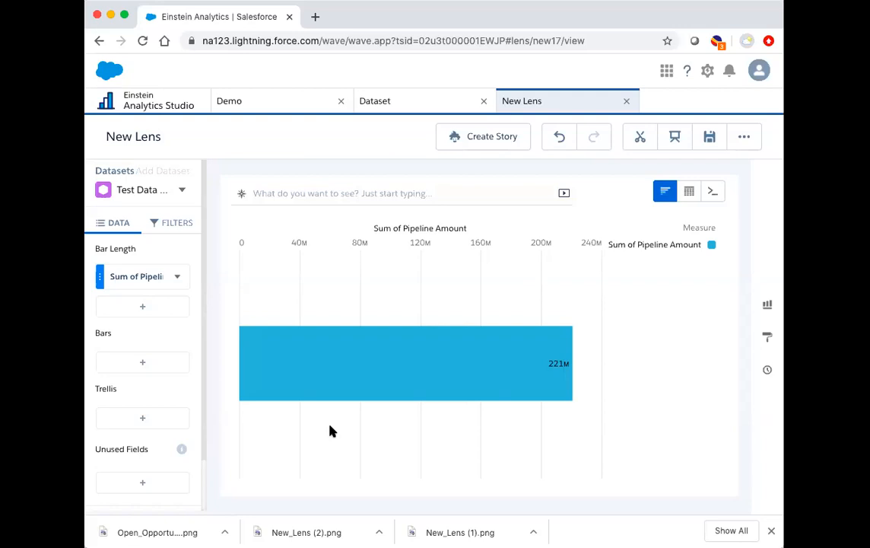
- Group the lens chart's bars by State
left_click(149, 362)
scroll(259, 323, "down", 1)
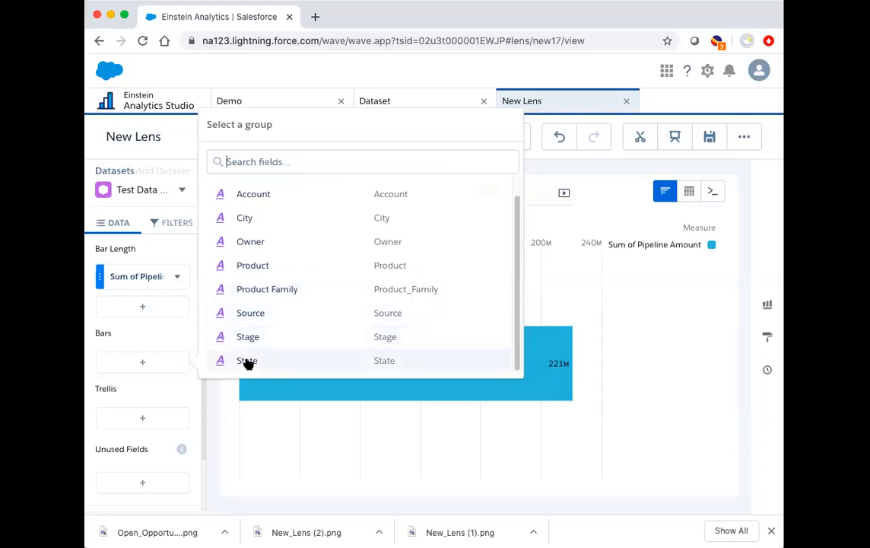
left_click(248, 362)
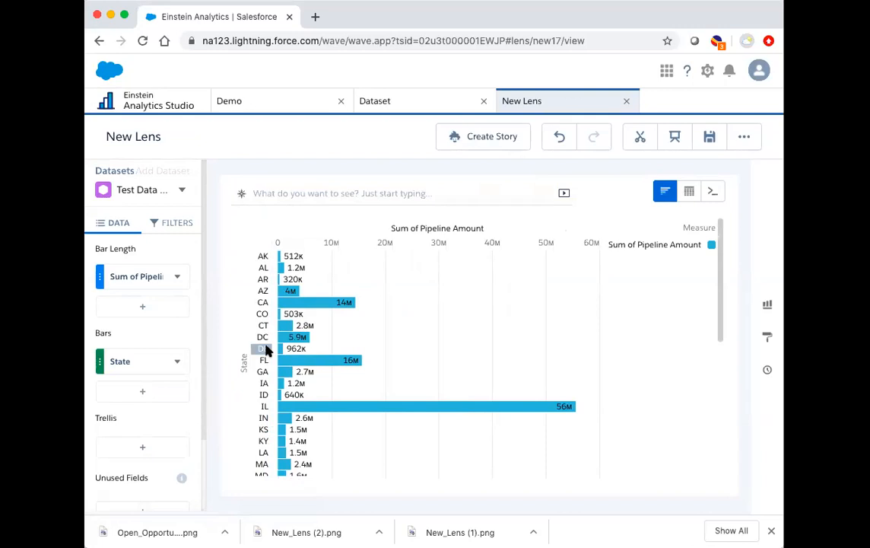
- Add a lens filter where Stage equals 1-Prospect, 2-Needs Analysis, 3-Proposal and 4-Negotiation
left_click(187, 224)
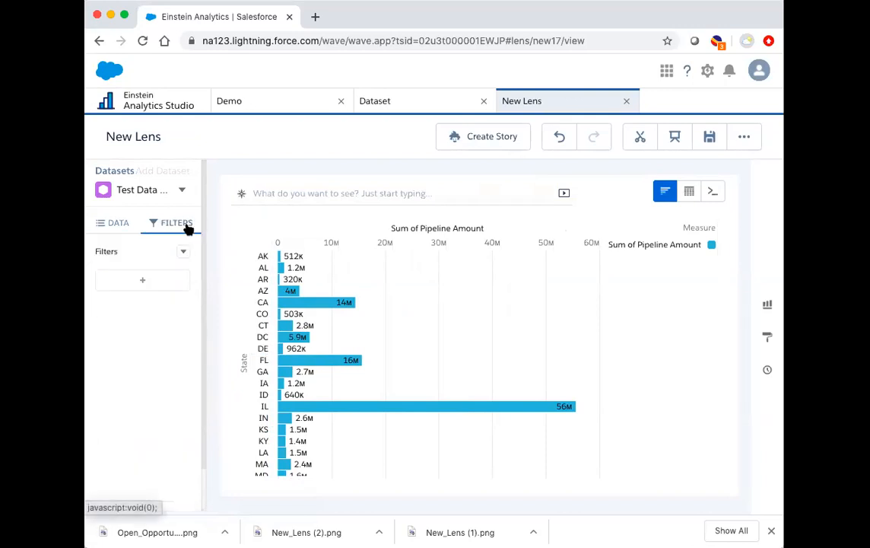
left_click(166, 280)
scroll(278, 334, "down", 2)
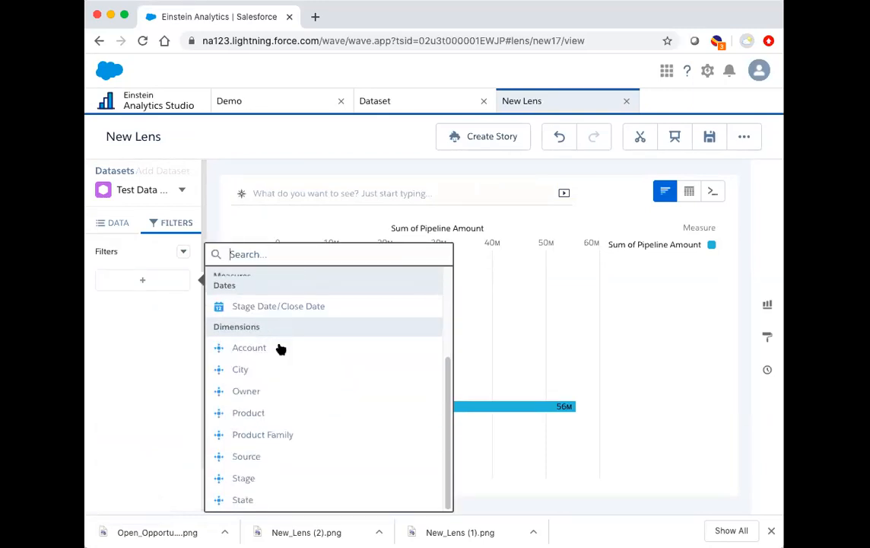
left_click(245, 478)
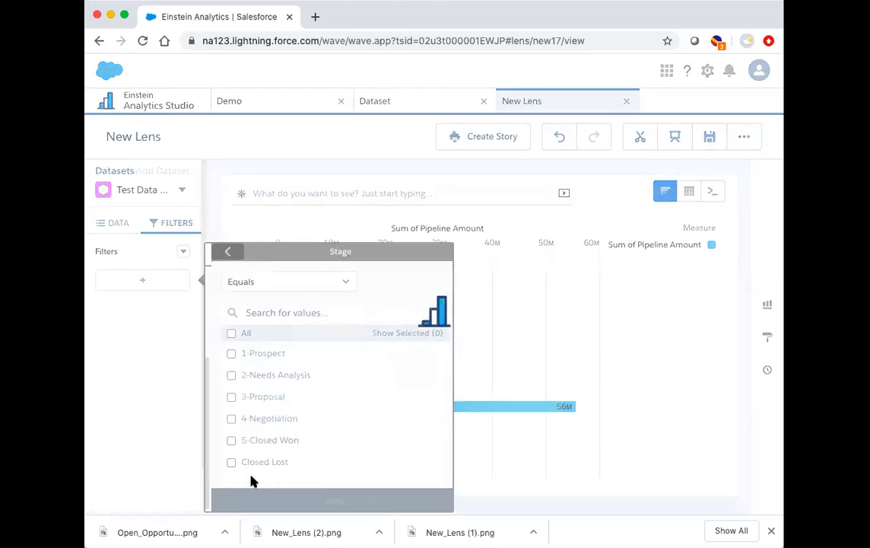
left_click(226, 354)
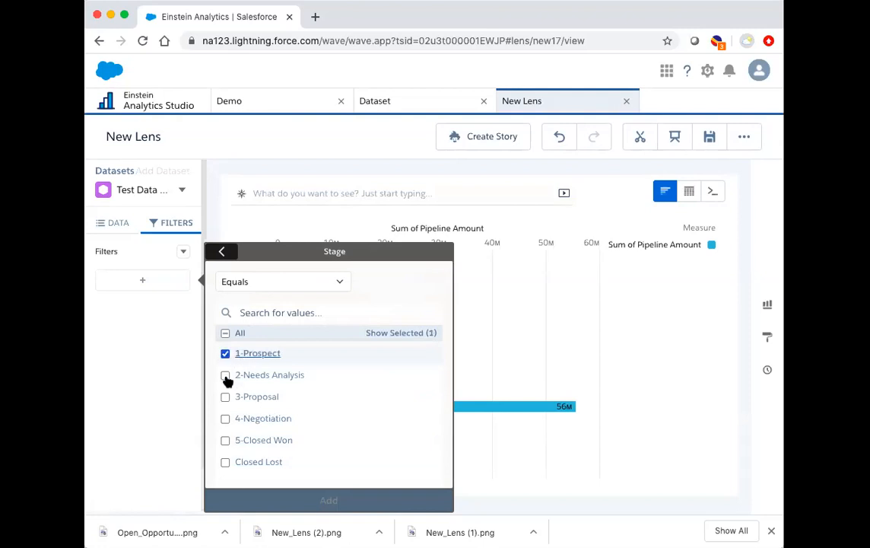
left_click(226, 376)
left_click(226, 400)
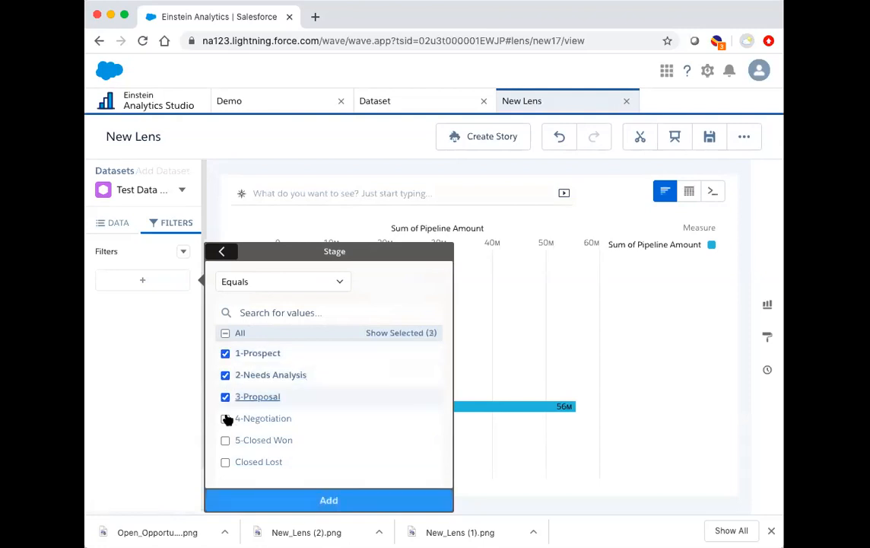
left_click(226, 419)
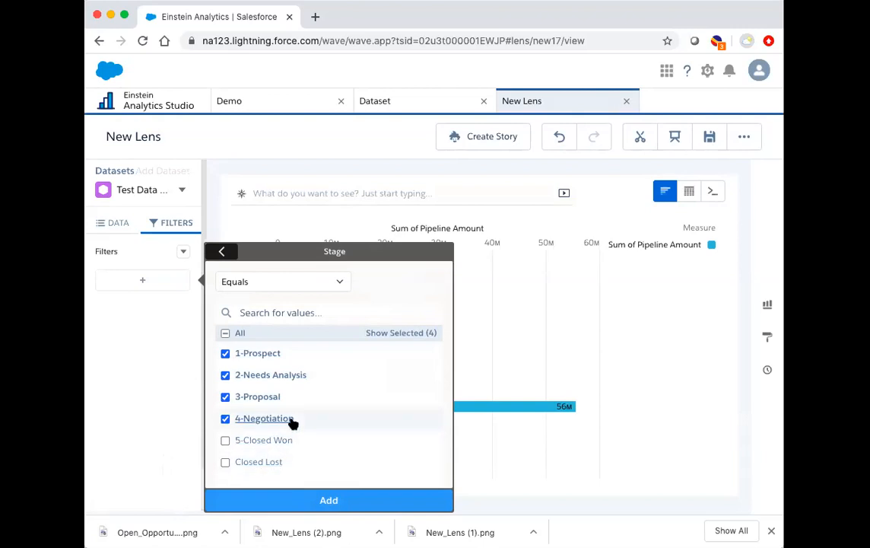
left_click(307, 495)
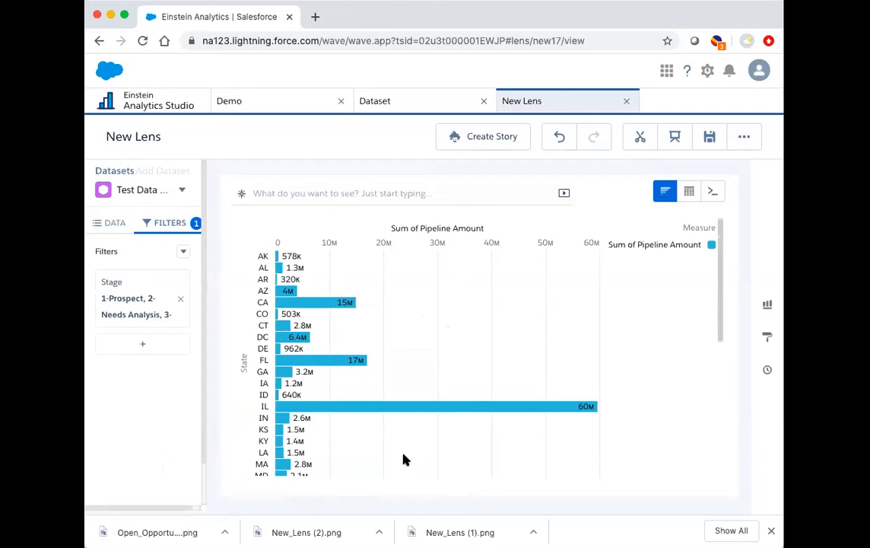
- Review pipeline amounts across all states, and clip the lens to the dashboard designer with the display label Demo
scroll(404, 460, "down", 3)
scroll(403, 461, "down", 2)
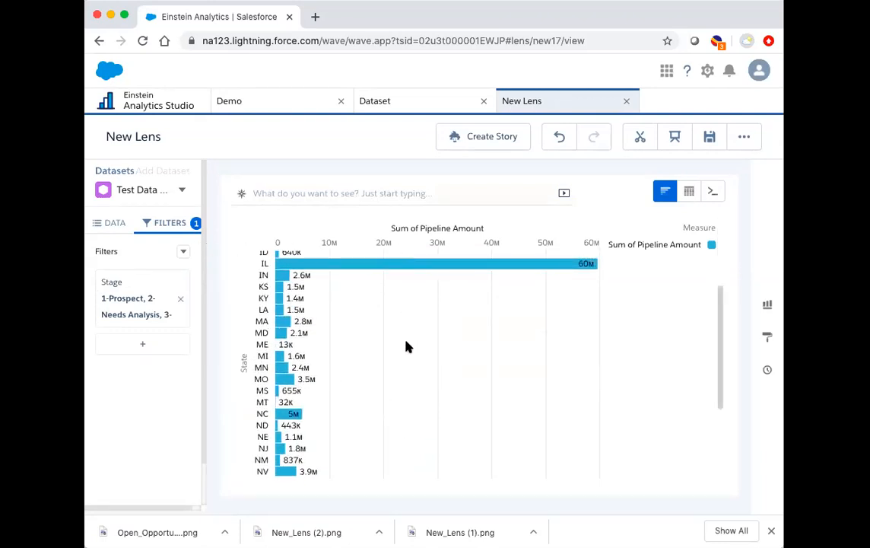
scroll(407, 347, "down", 5)
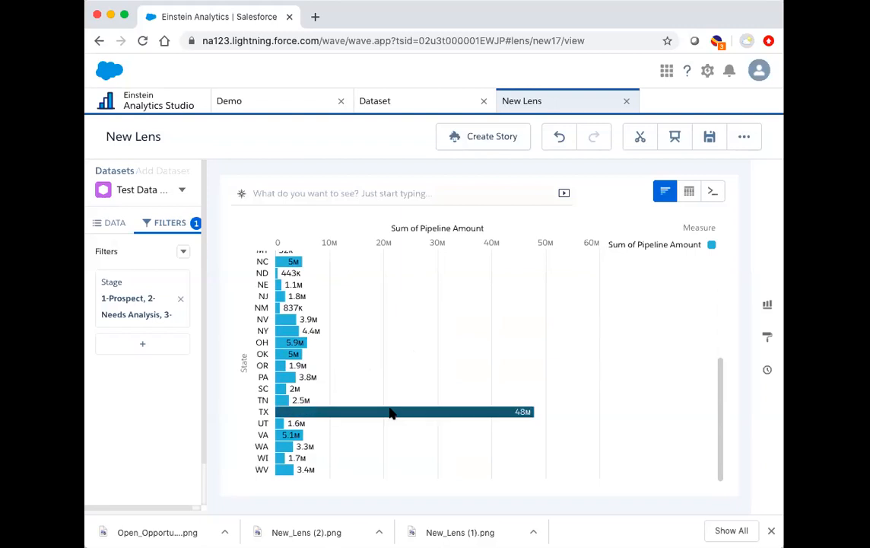
scroll(390, 413, "up", 10)
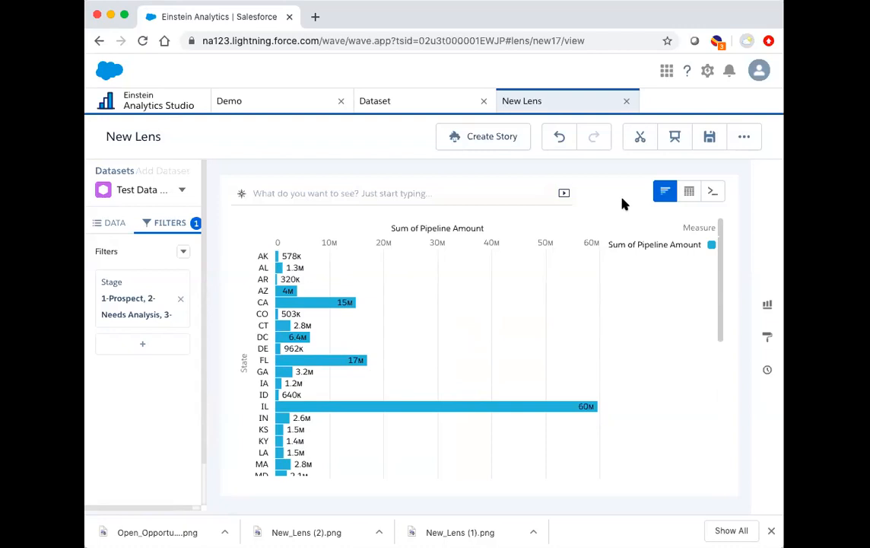
left_click(641, 141)
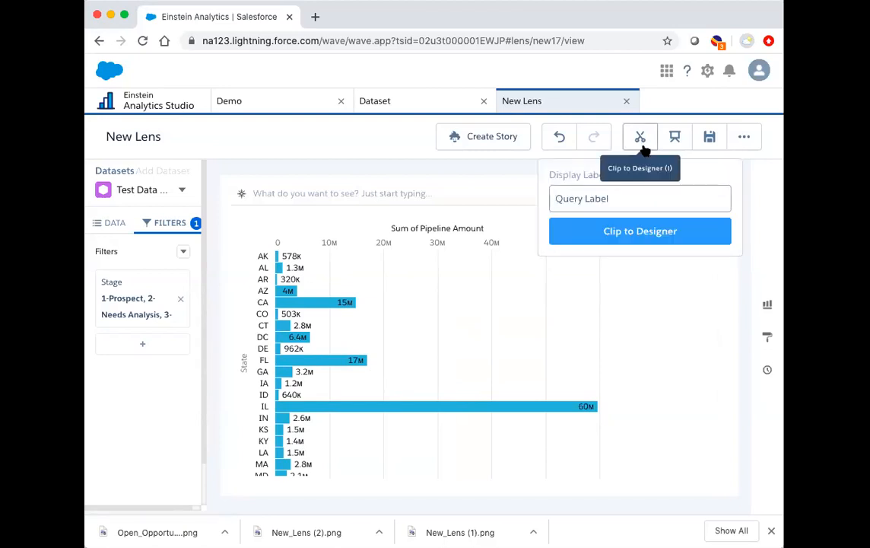
type("Demo")
left_click(659, 238)
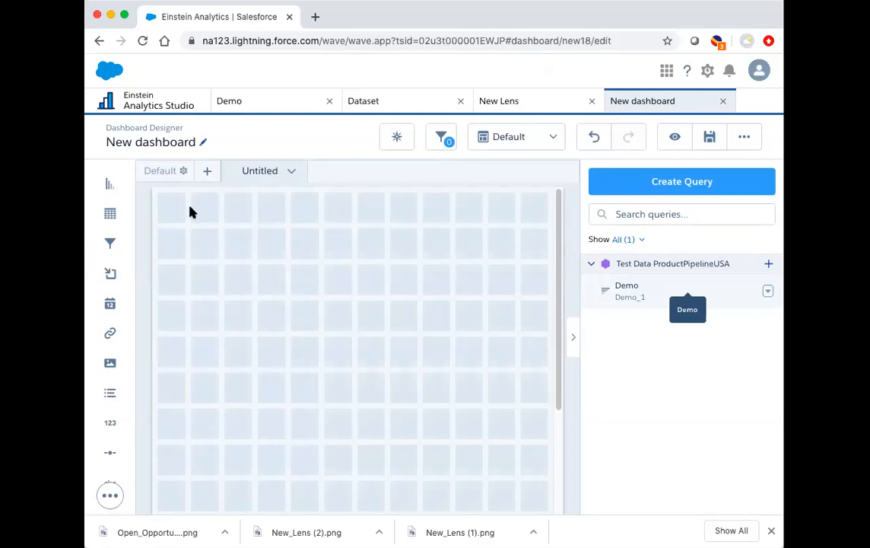
- Place the Demo query on the dashboard canvas as a chart spanning the full grid width, and select the chart widget
left_click_drag(196, 210, 249, 294)
left_click_drag(288, 324, 542, 480)
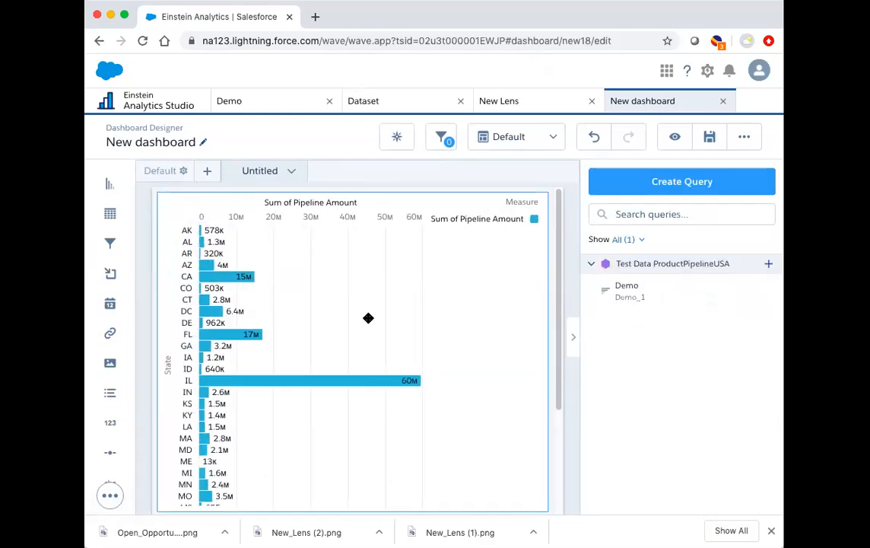
left_click(484, 212)
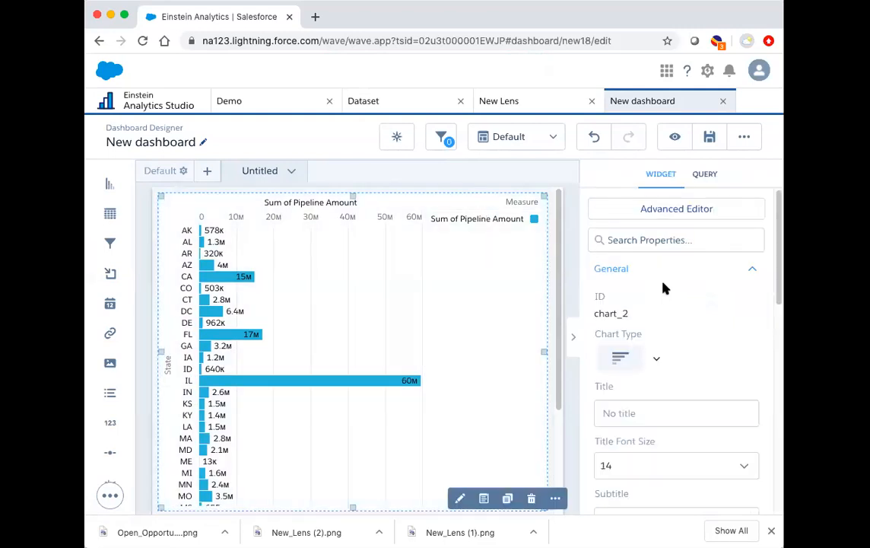
- Change the selected chart widget's chart type to Map
left_click(630, 364)
scroll(663, 400, "down", 5)
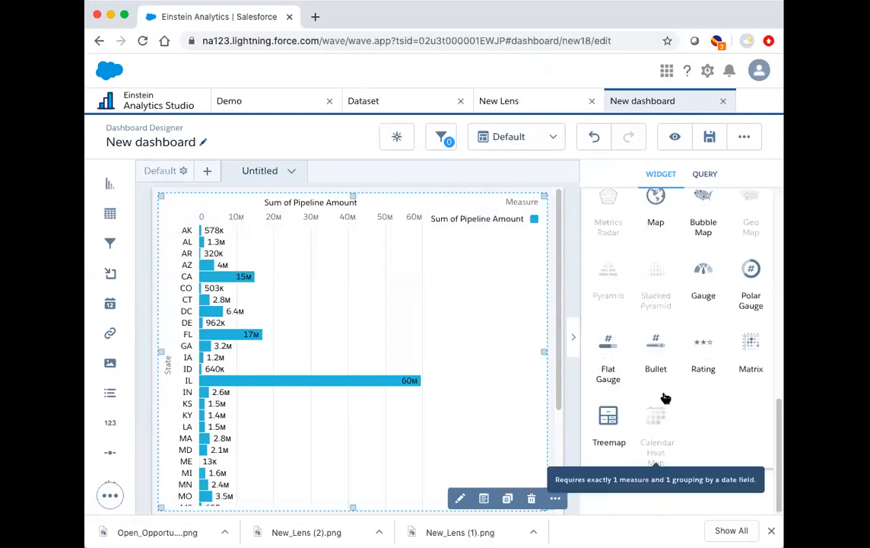
scroll(666, 399, "up", 2)
left_click(659, 229)
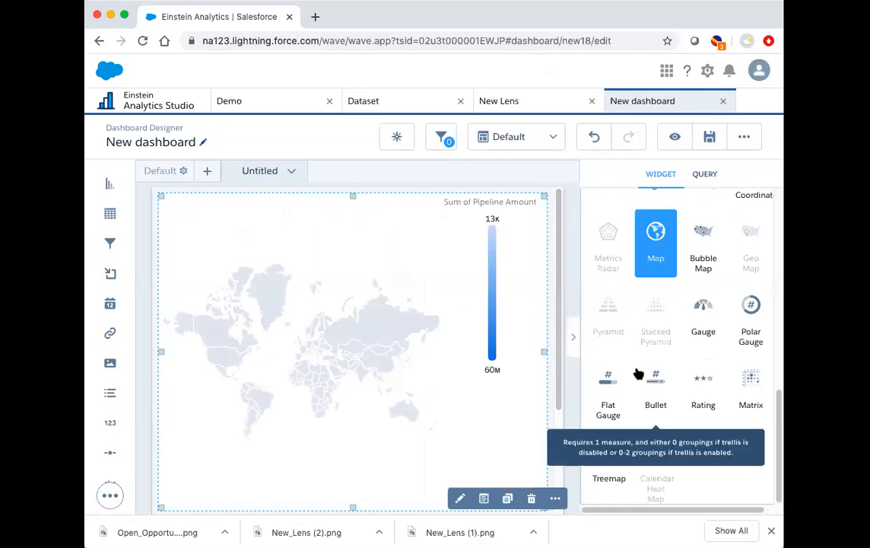
scroll(637, 373, "up", 1)
scroll(637, 373, "up", 5)
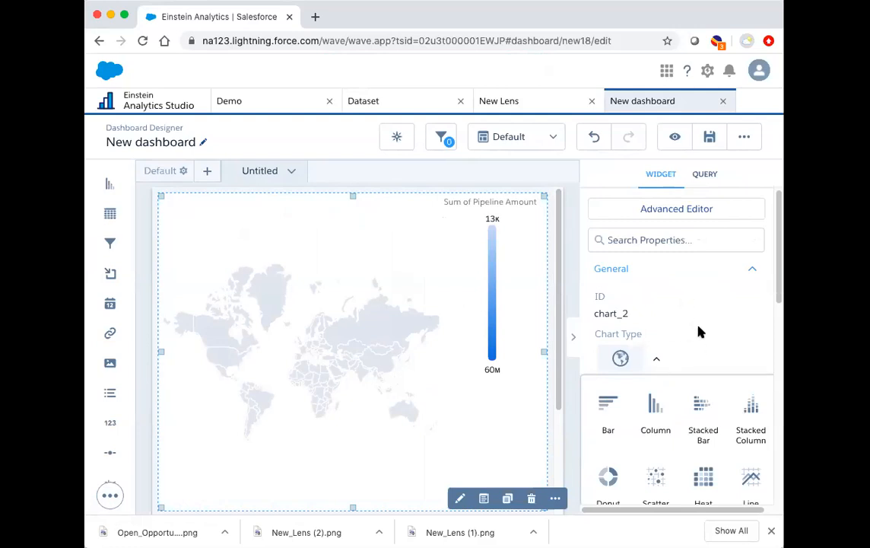
left_click(700, 334)
- Set the map widget's map type to US States
scroll(715, 349, "down", 5)
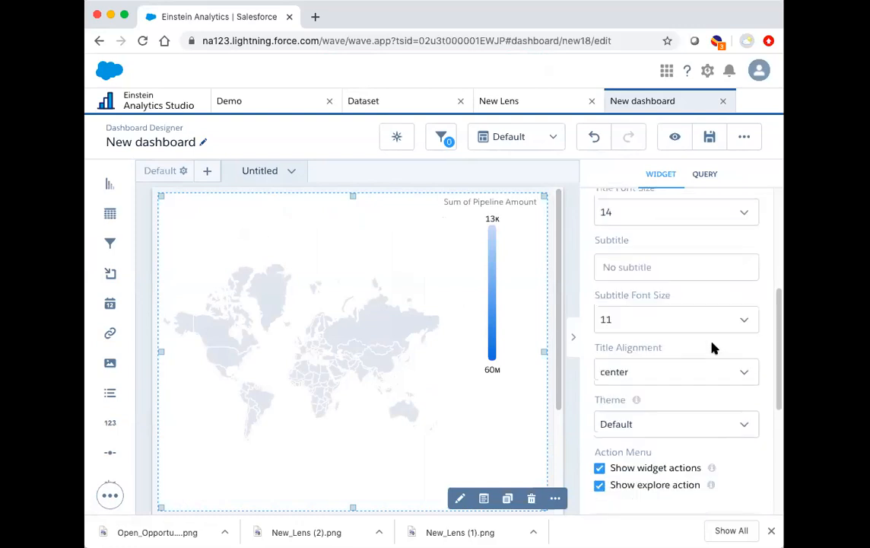
left_click(750, 388)
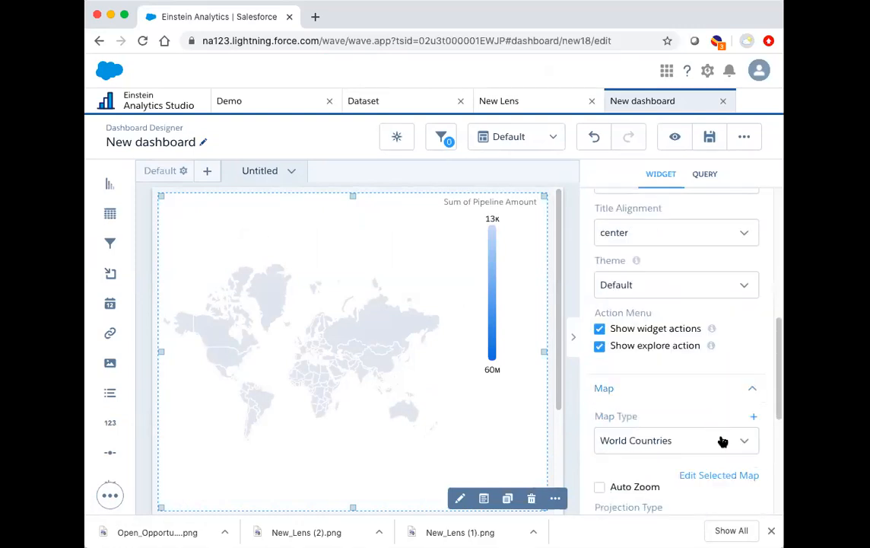
left_click(745, 443)
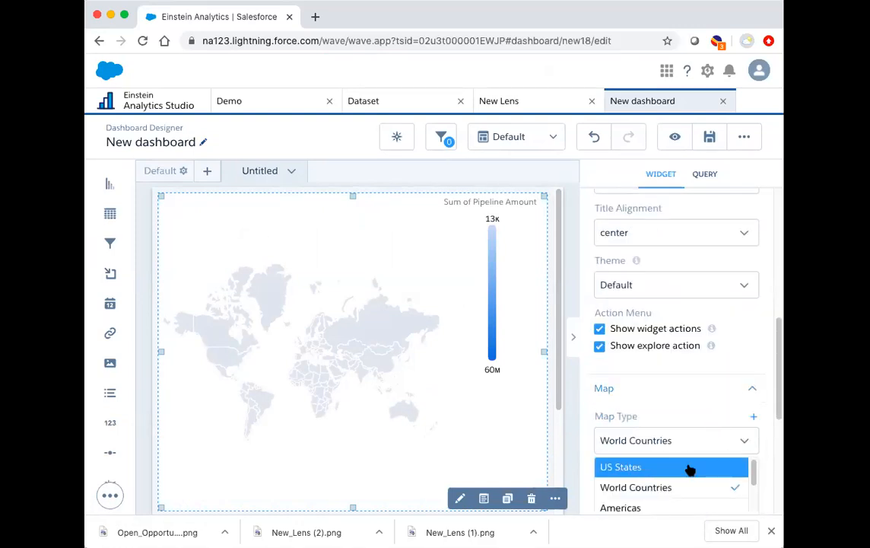
left_click(689, 468)
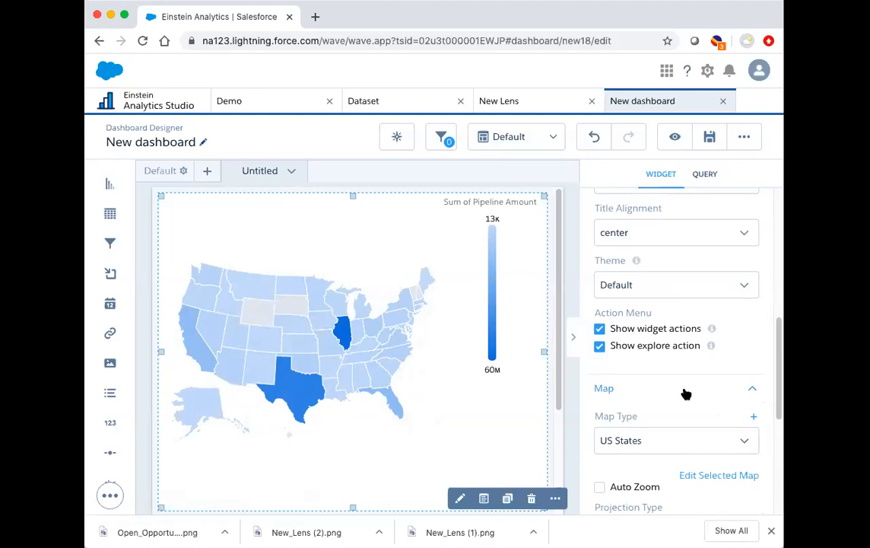
- Title the map widget "Open Opportunities in the Sales Pipeline"
scroll(685, 393, "up", 5)
left_click(661, 339)
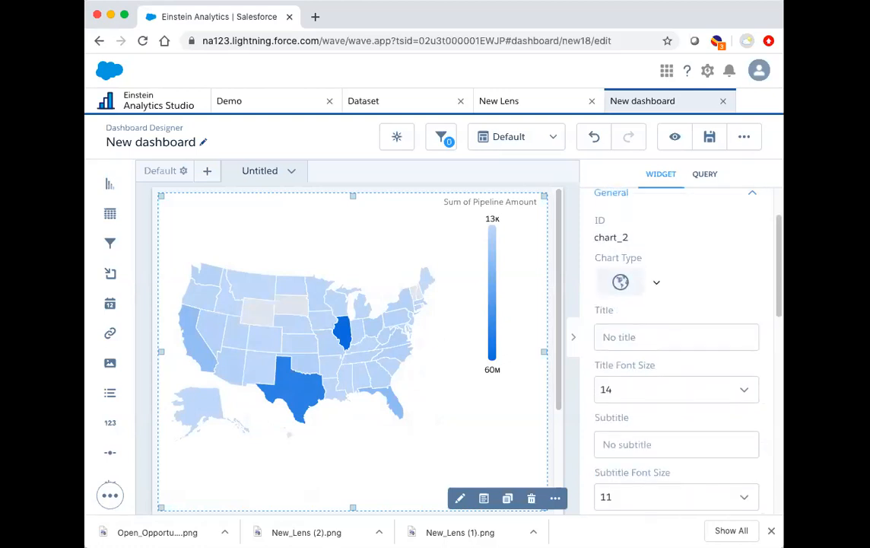
type("Oppen Opportunities in T")
key("BackSpace")
type("the Sales")
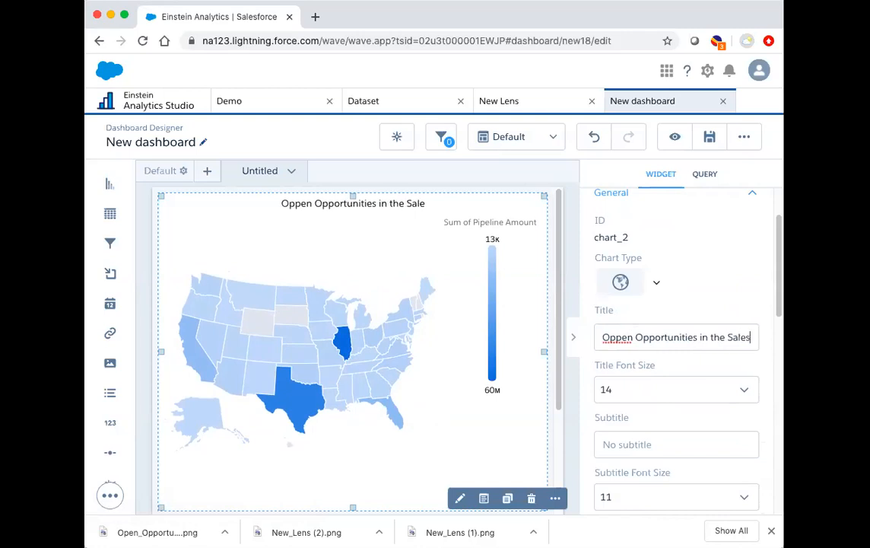
type(" Pipeline")
key("Left")
key("Left")
key("Left")
key("Left")
key("Left")
key("Left")
key("Left")
key("Left")
key("Left")
key("Left")
key("Left")
key("Left")
key("Left")
key("Left")
key("Left")
key("Left")
key("Left")
key("Left")
key("Left")
key("Left")
key("Left")
key("Left")
key("Left")
key("Left")
key("Left")
key("Left")
key("Left")
key("Left")
key("Left")
key("Left")
key("Left")
key("Left")
key("Left")
key("Left")
key("Left")
key("Left")
key("Left")
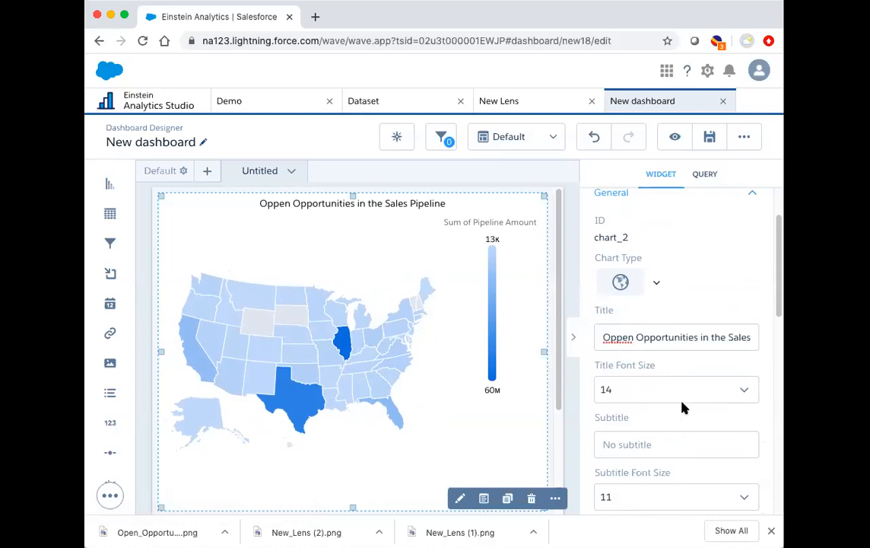
key("BackSpace")
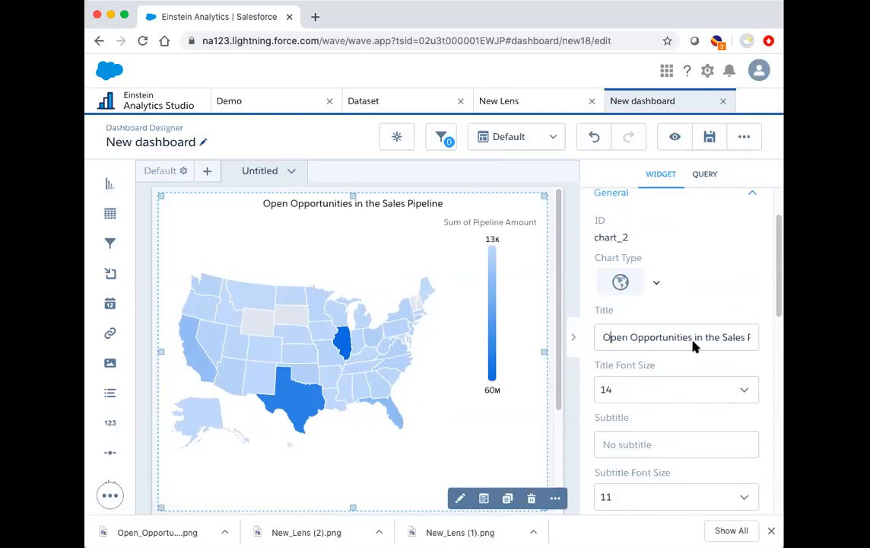
- Rename the dashboard as "Open Opportunities in the Sales Pipeline"
left_click(203, 142)
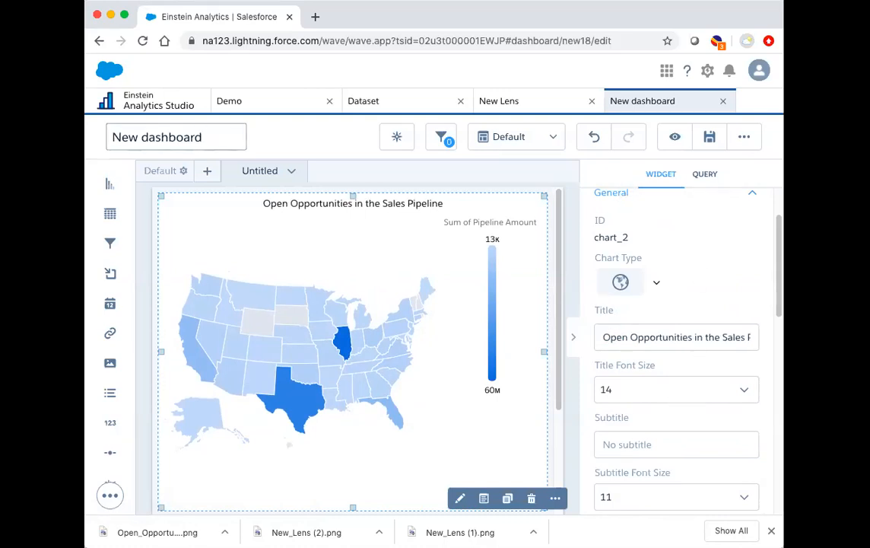
left_click_drag(203, 138, 112, 138)
type("Opp")
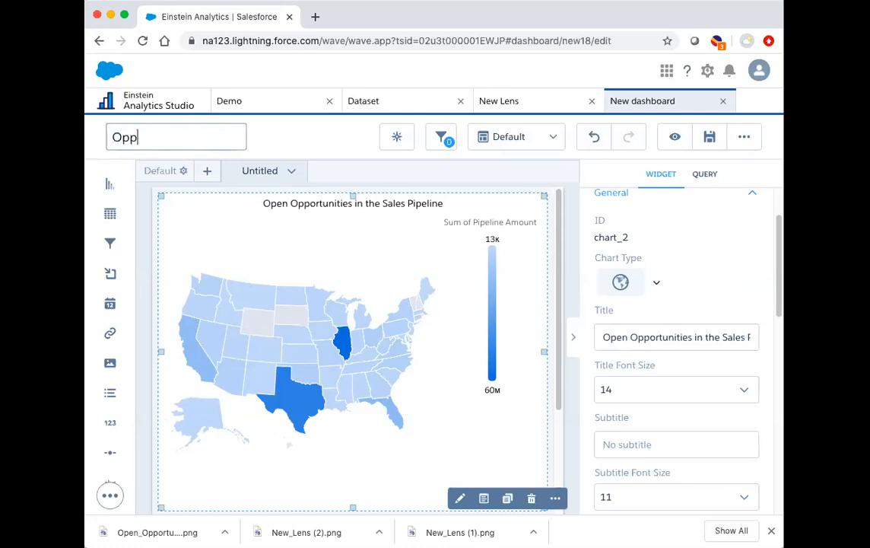
type("en Oppotunities ")
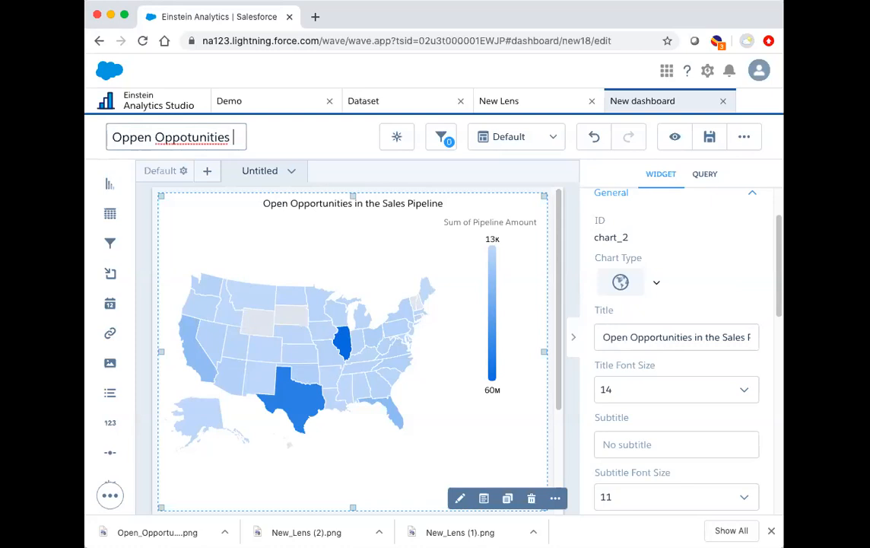
type("In Th")
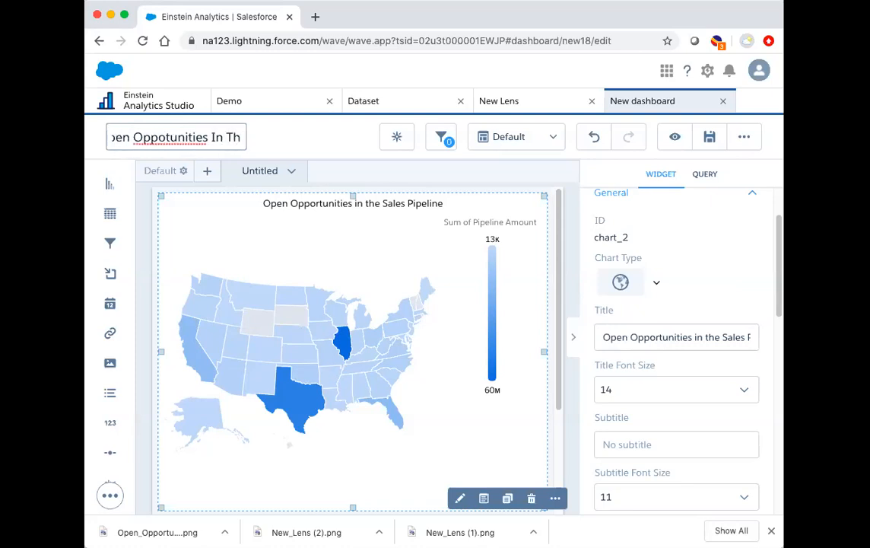
key("BackSpace")
key("BackSpace")
key("BackSpace")
key("BackSpace")
key("BackSpace")
key("BackSpace")
key("BackSpace")
key("BackSpace")
key("BackSpace")
key("BackSpace")
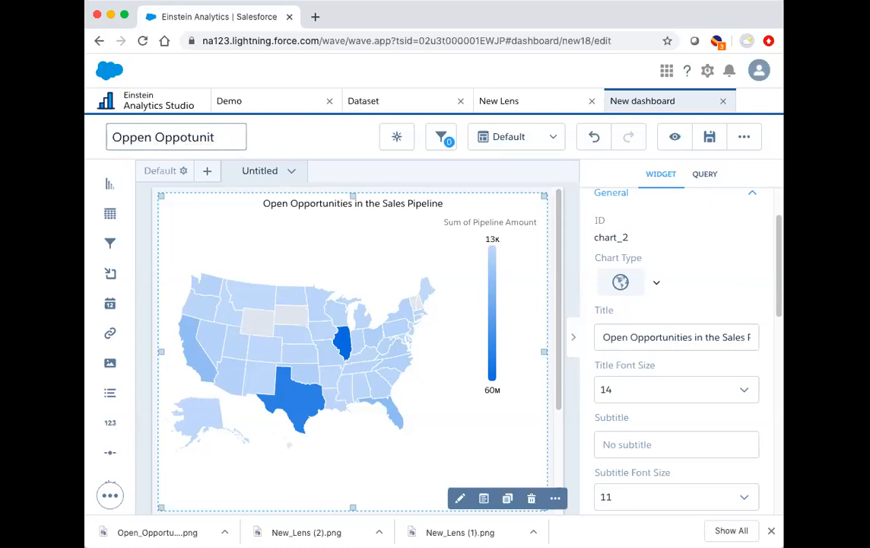
key("BackSpace")
key("BackSpace")
key("BackSpace")
type("rtunities")
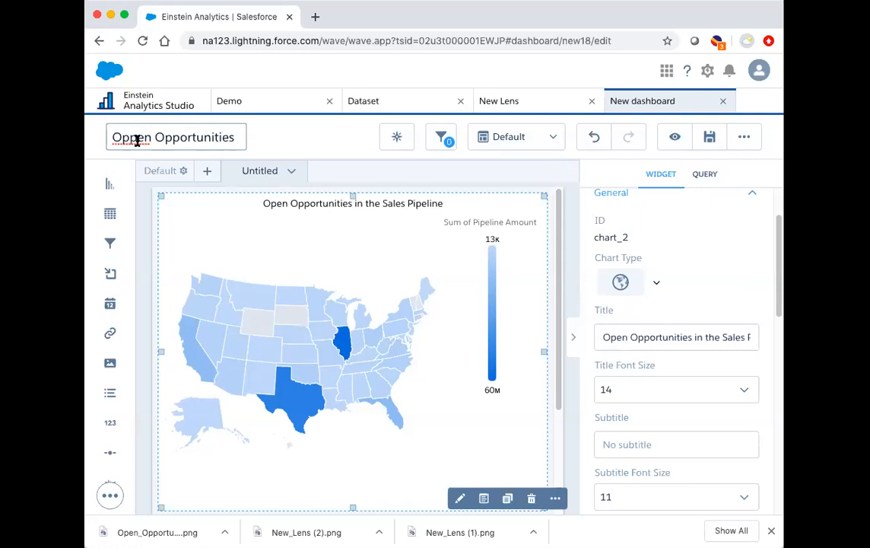
key("BackSpace")
left_click(224, 139)
type("in the s")
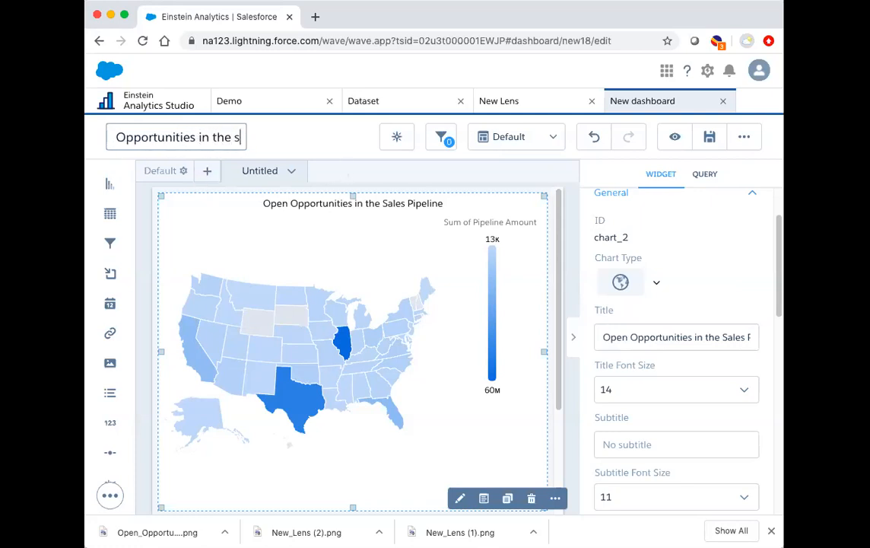
key("BackSpace")
type("Sa")
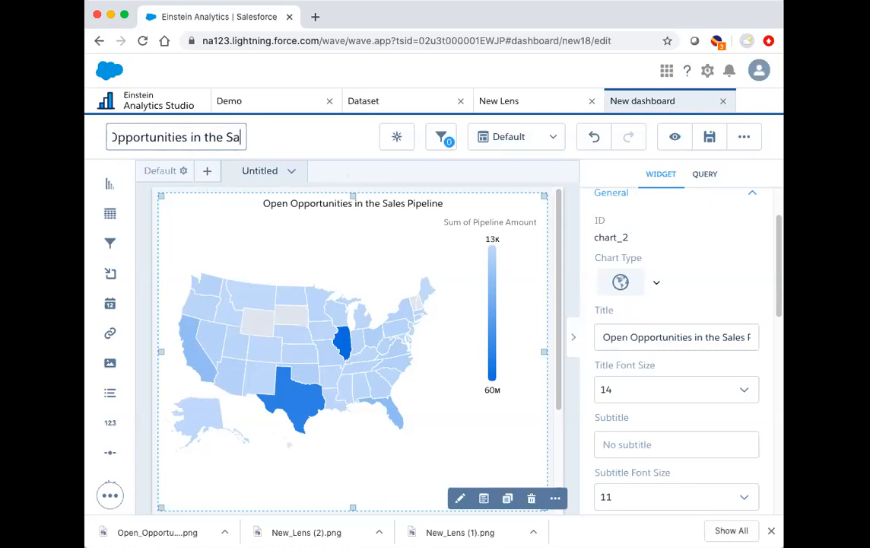
type("les pipeline")
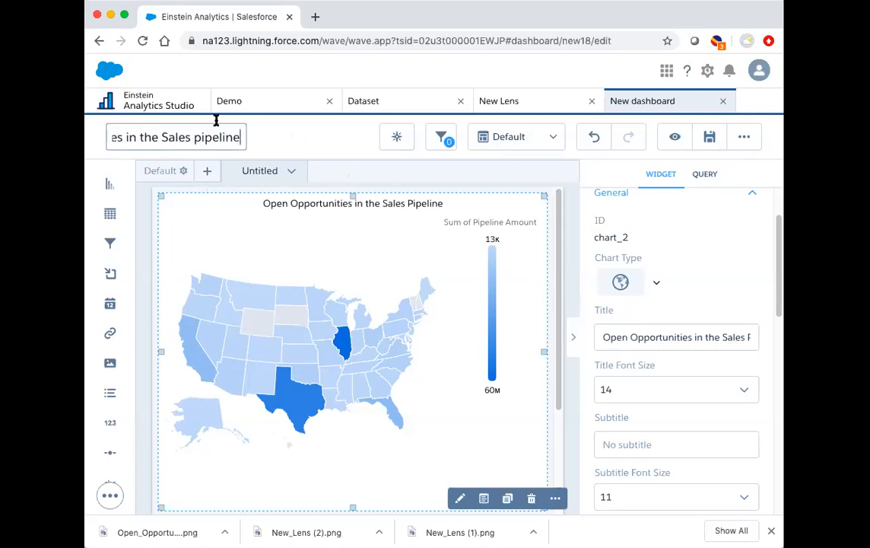
left_click(201, 135)
key("BackSpace")
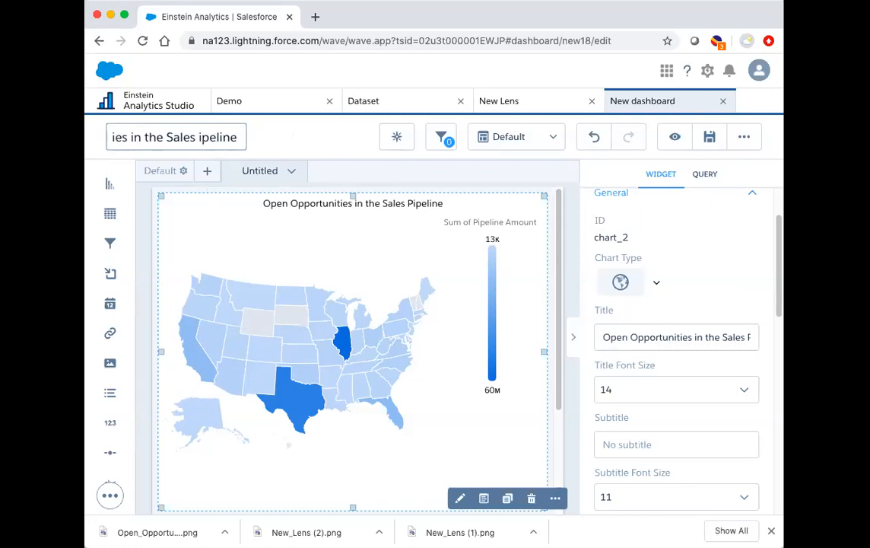
type("P")
left_click(301, 136)
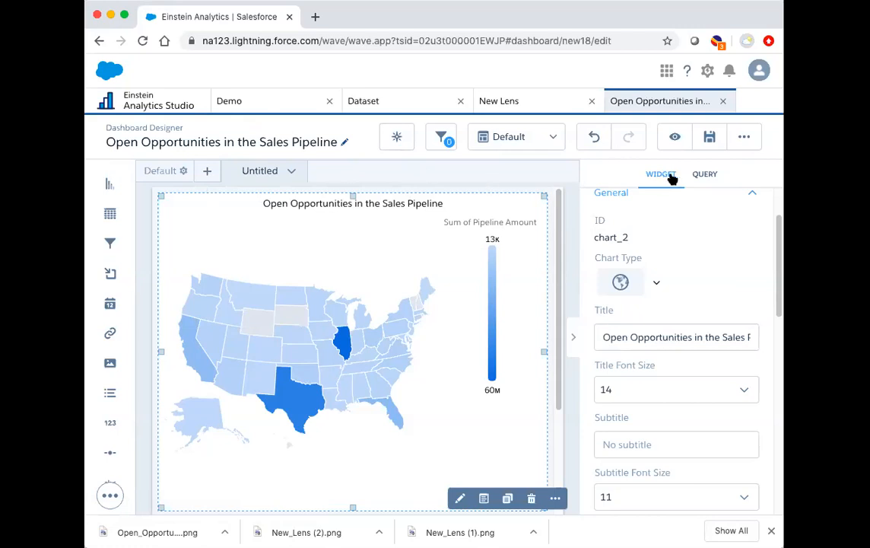
- Save the dashboard in the Demo app under its current title, and close it
left_click(709, 136)
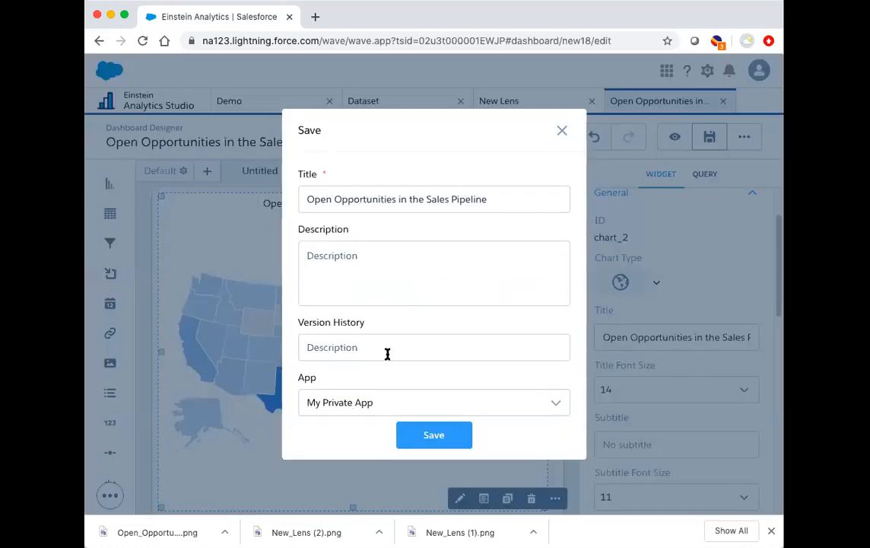
left_click(556, 407)
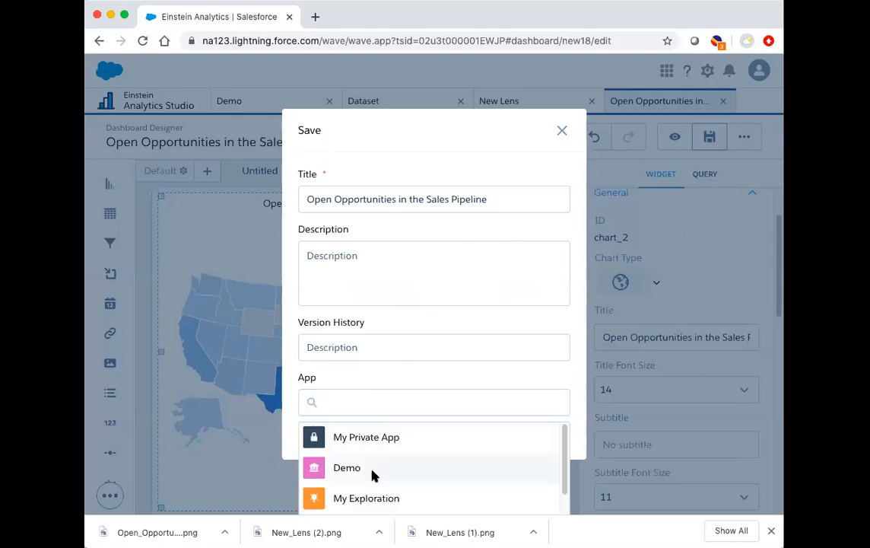
left_click(372, 470)
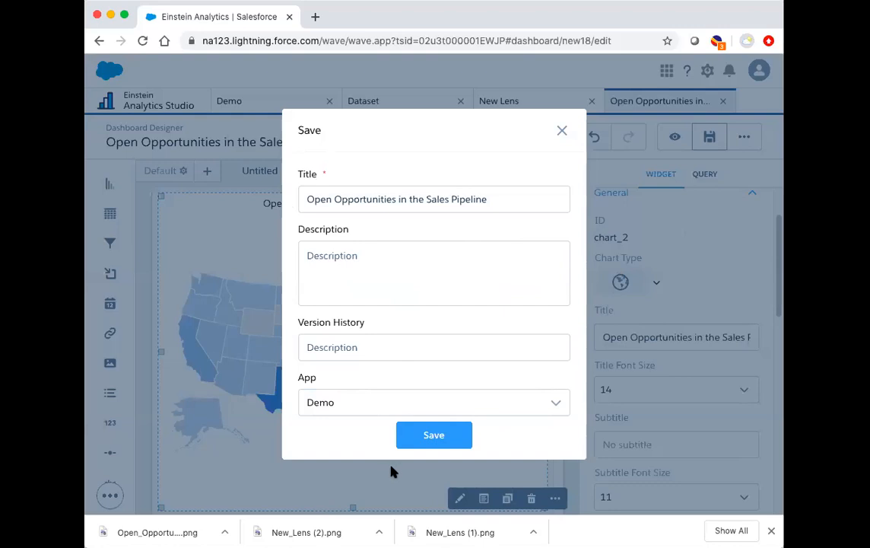
left_click(434, 435)
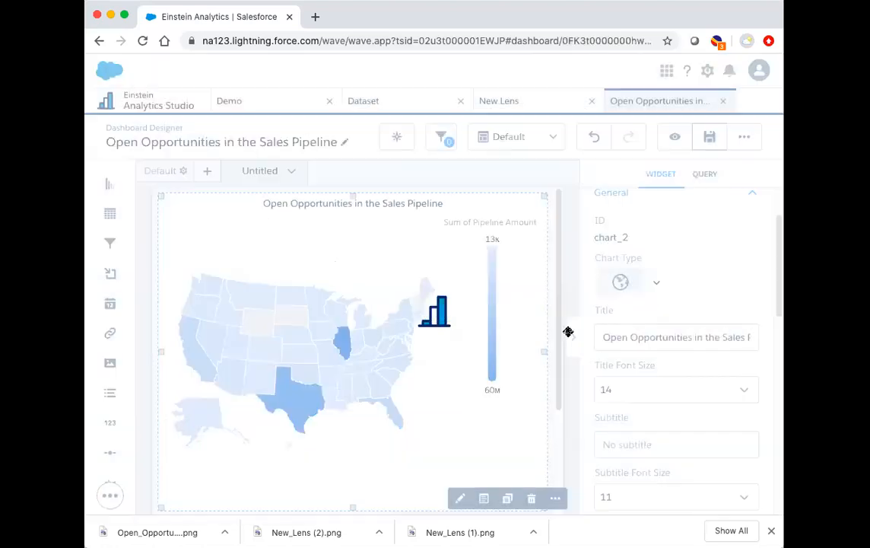
left_click(725, 102)
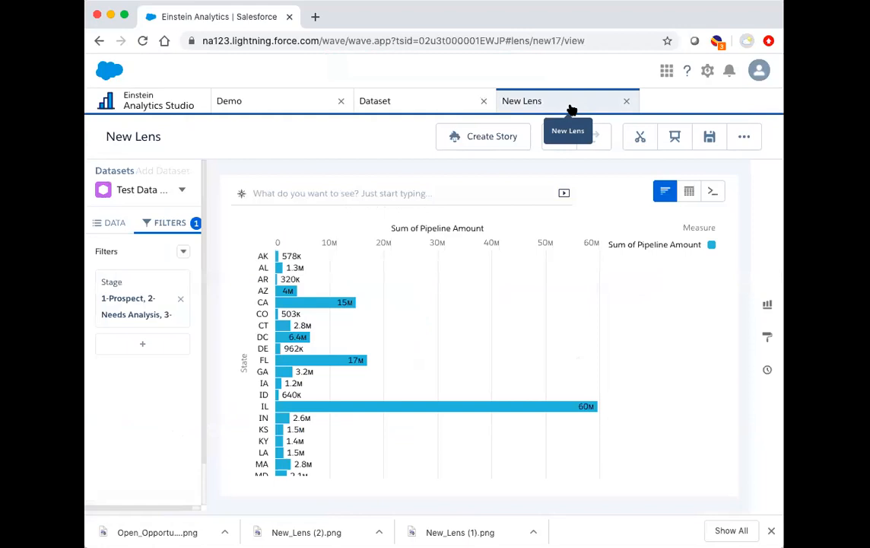
- Save the lens as "Open Opportunities Lens" in the Demo app, and close it
left_click(707, 137)
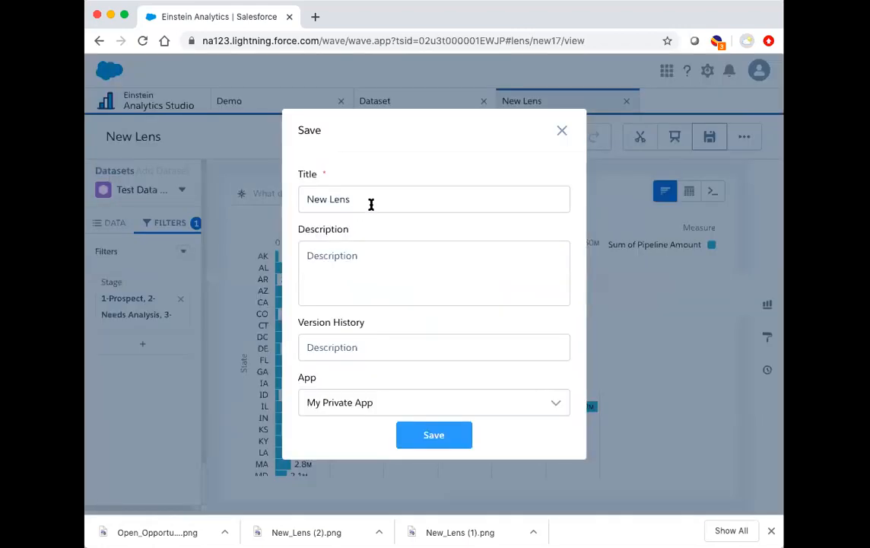
left_click_drag(367, 203, 274, 195)
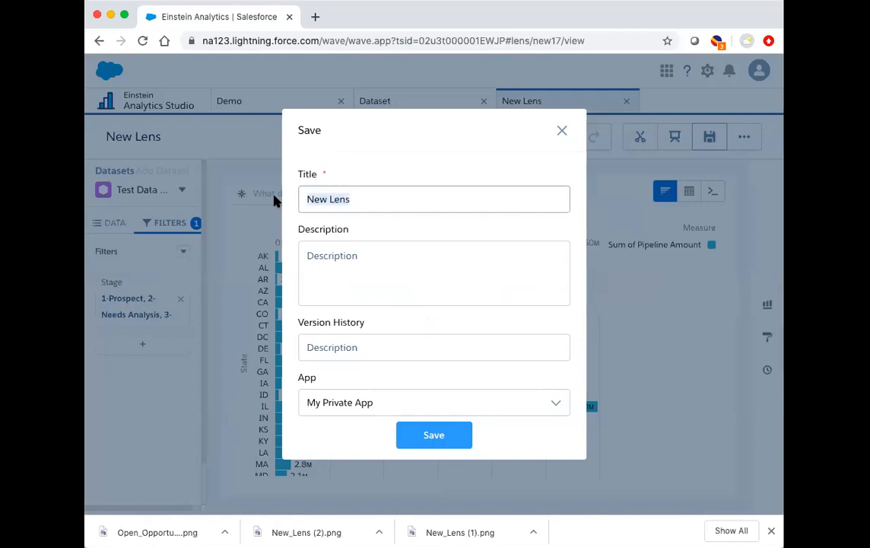
type("Open Opportunities Lens")
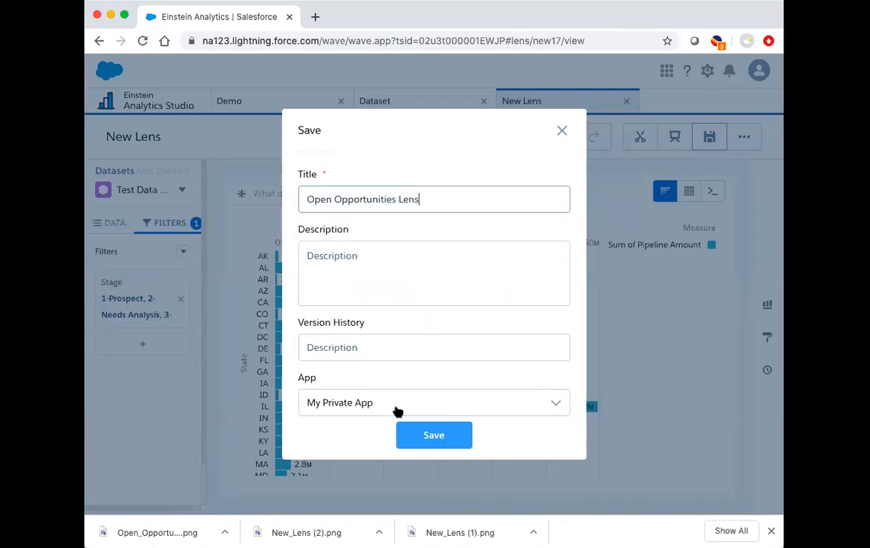
left_click(396, 411)
left_click(375, 470)
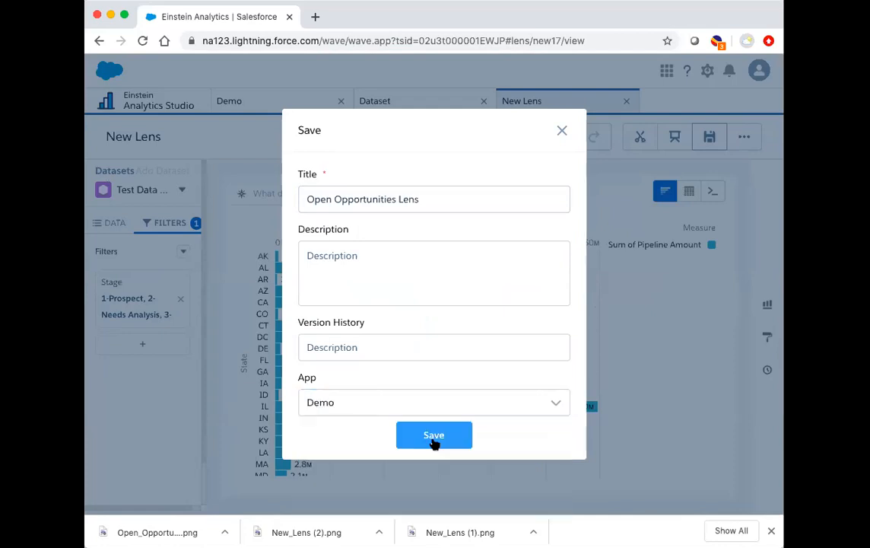
left_click(434, 436)
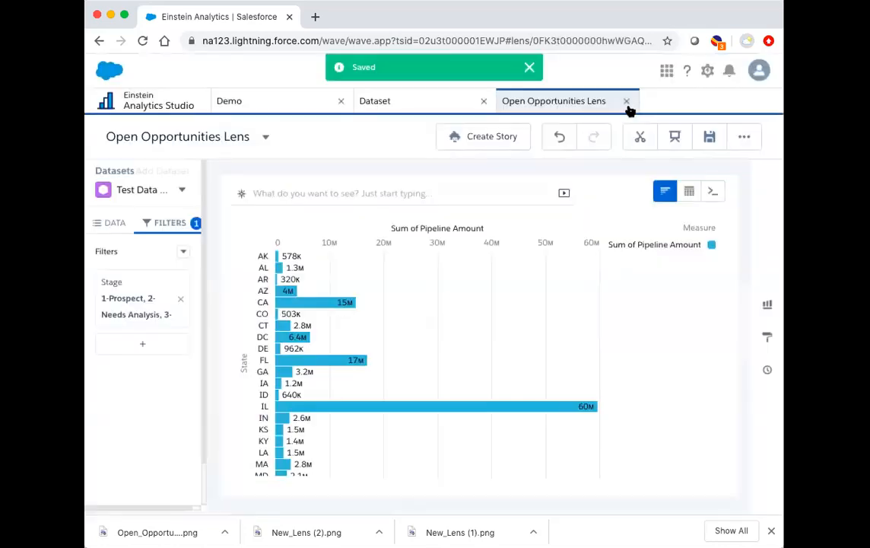
left_click(627, 102)
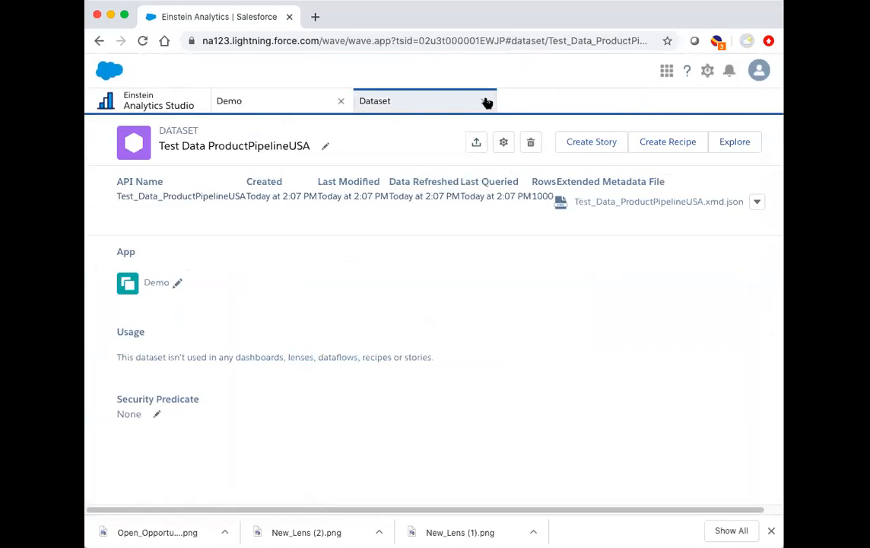
- Open the saved Open Opportunities in the Sales Pipeline dashboard from the Demo app, and inspect the pipeline amount for Illinois on the map
left_click(487, 102)
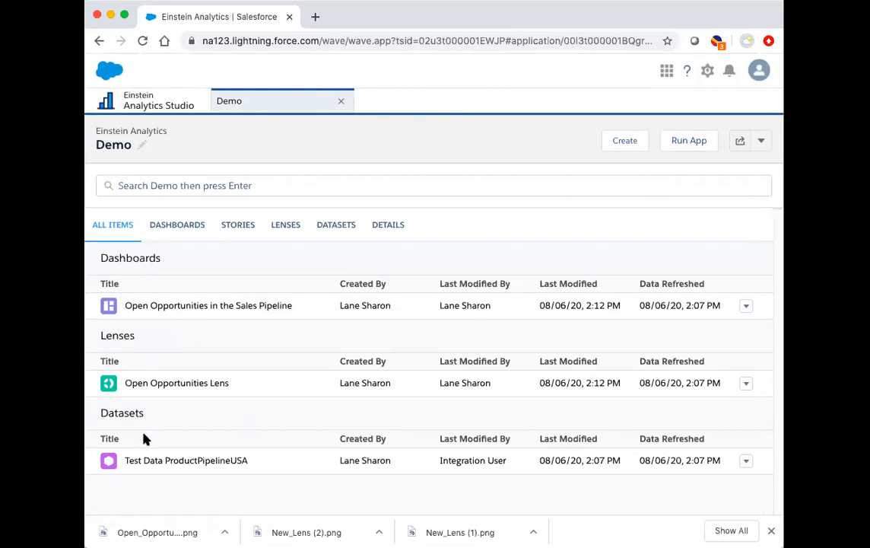
left_click(216, 308)
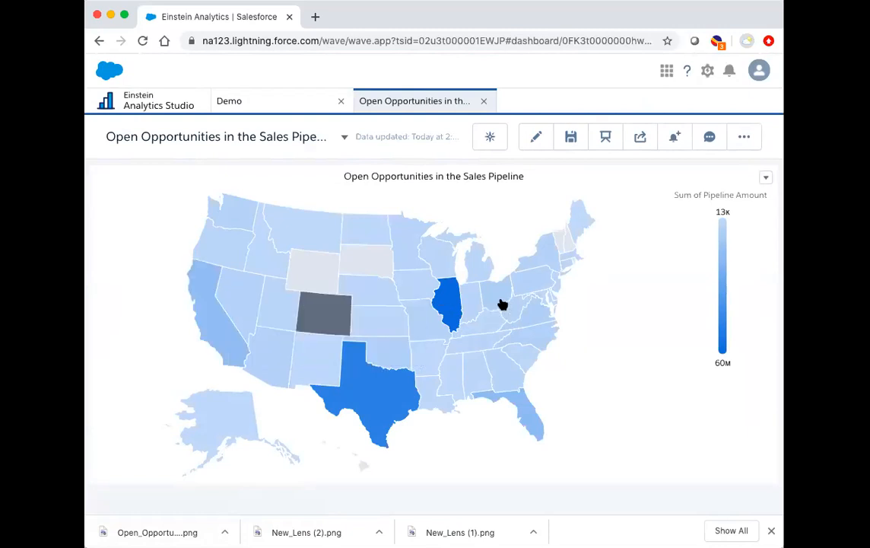
mouse_move(500, 302)
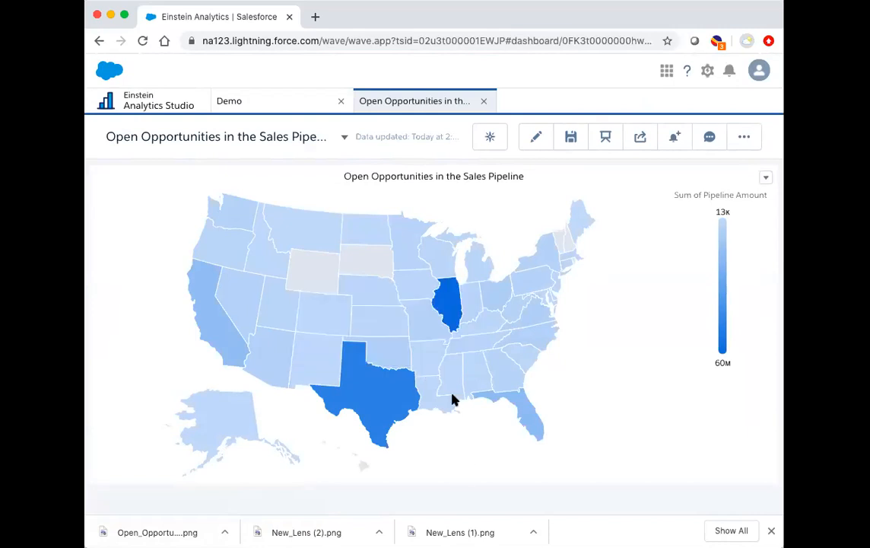
mouse_move(454, 312)
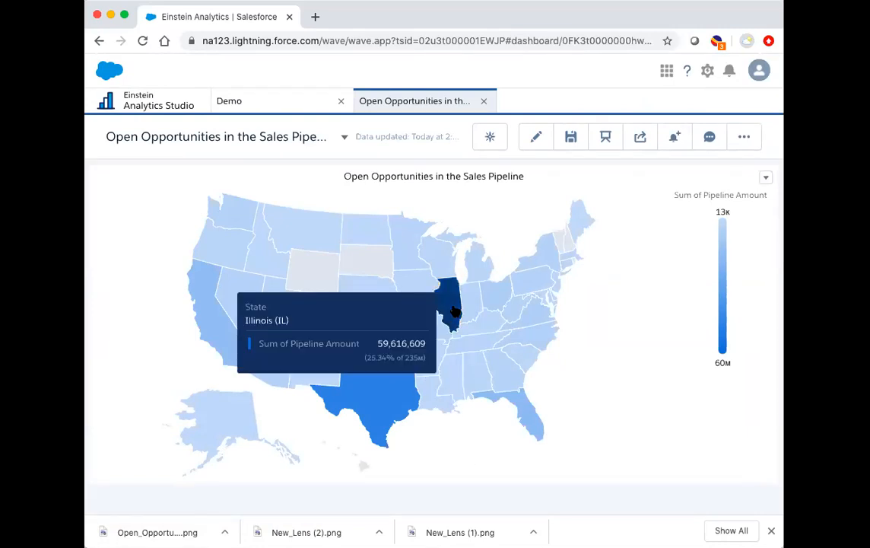